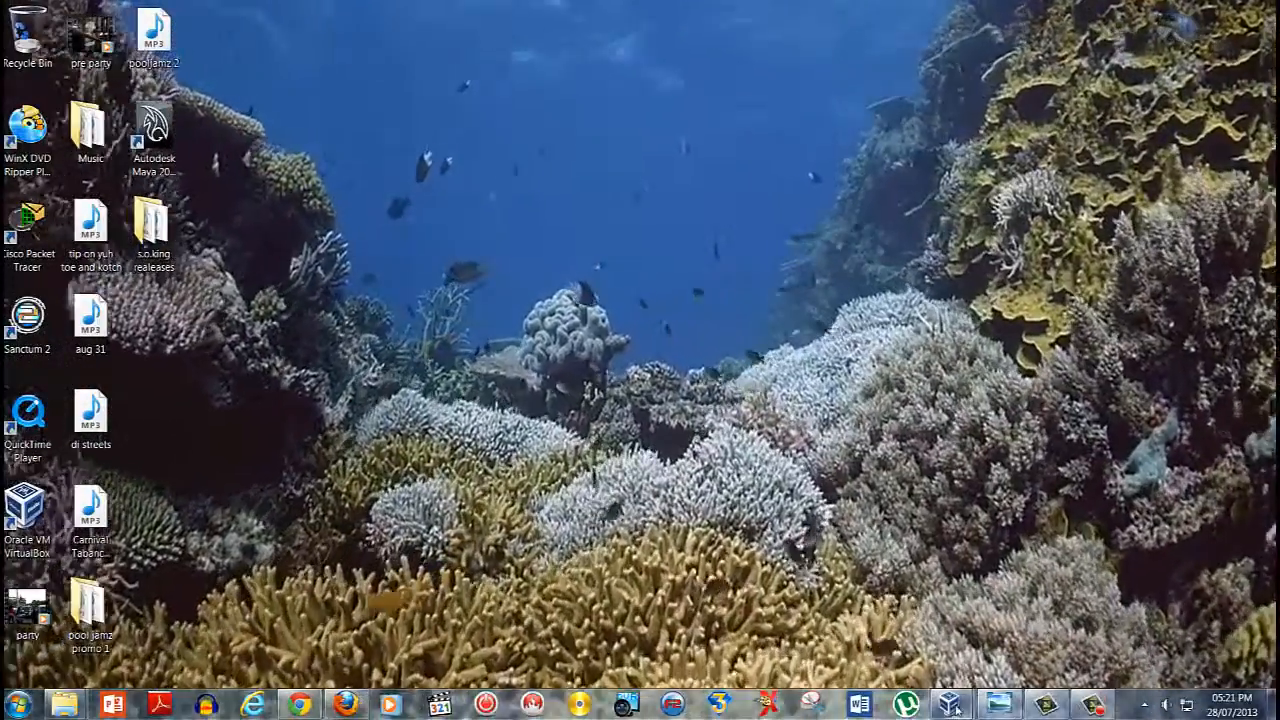
Bring up the running server virtual machine and send it the secure attention sequence to unlock the session
{"action": "mouse_move", "coordinate": [955, 707]}
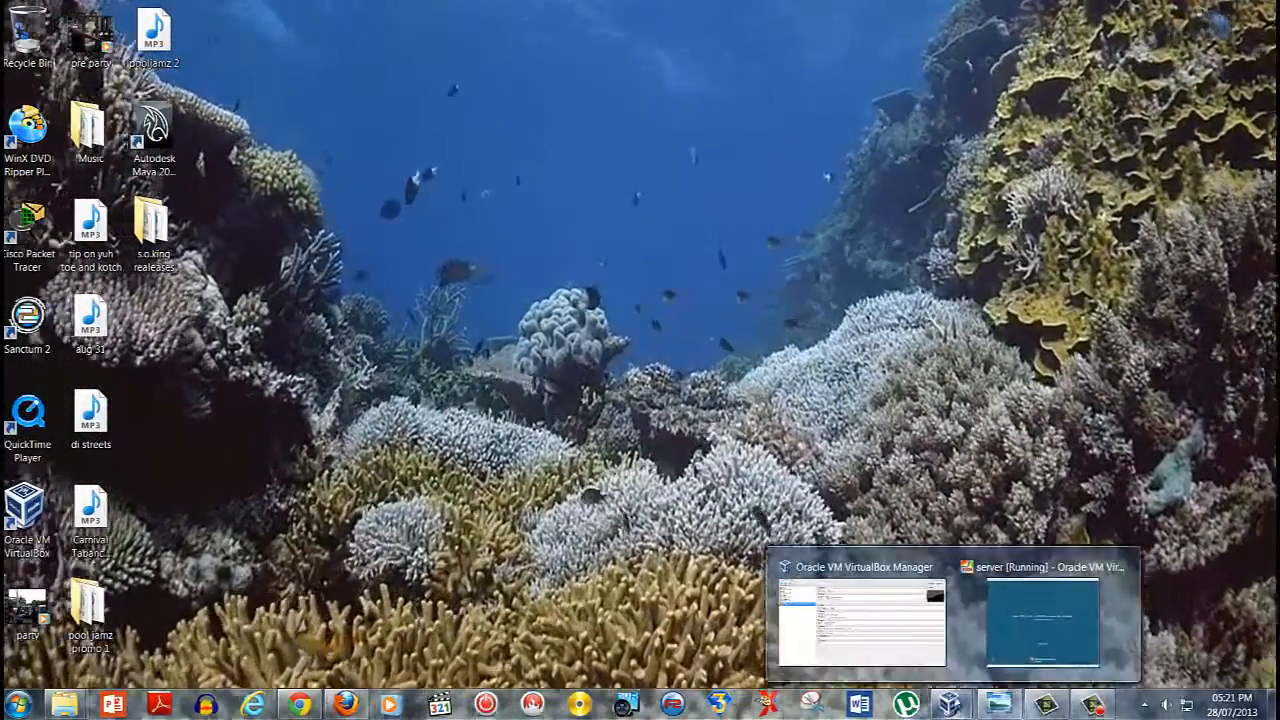
{"action": "left_click", "coordinate": [1050, 620]}
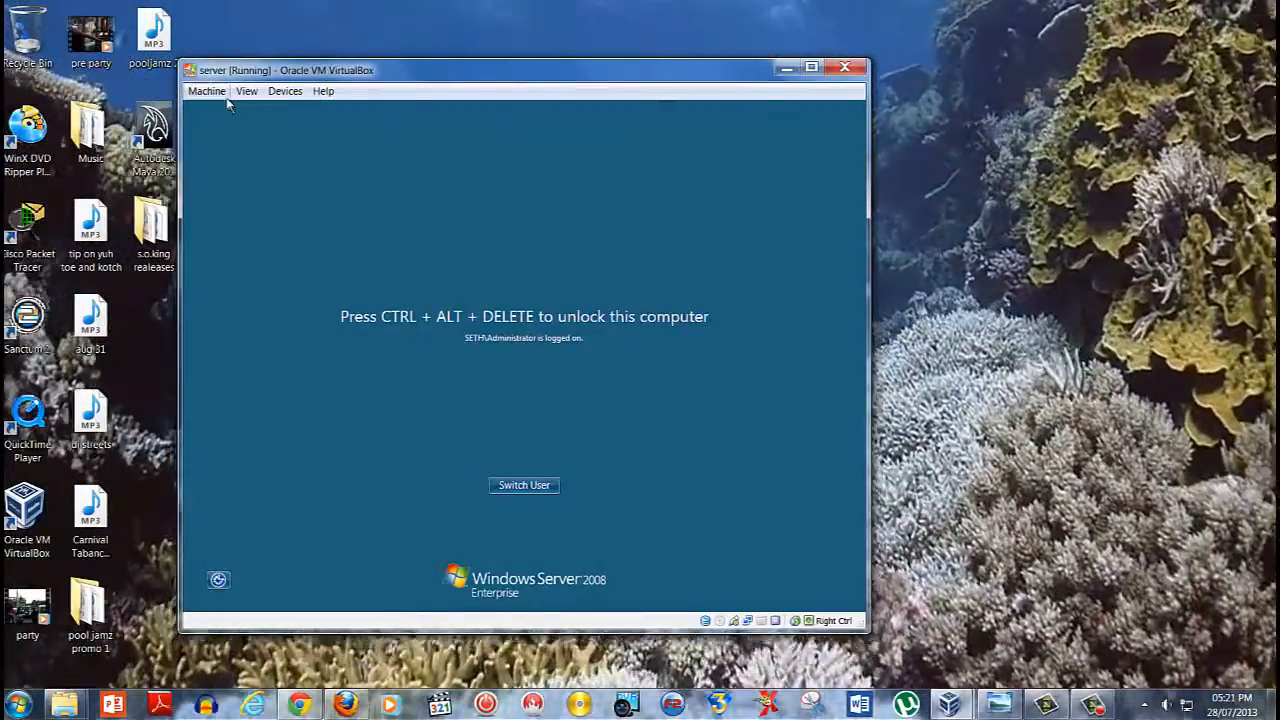
{"action": "left_click", "coordinate": [207, 91]}
{"action": "left_click", "coordinate": [257, 206]}
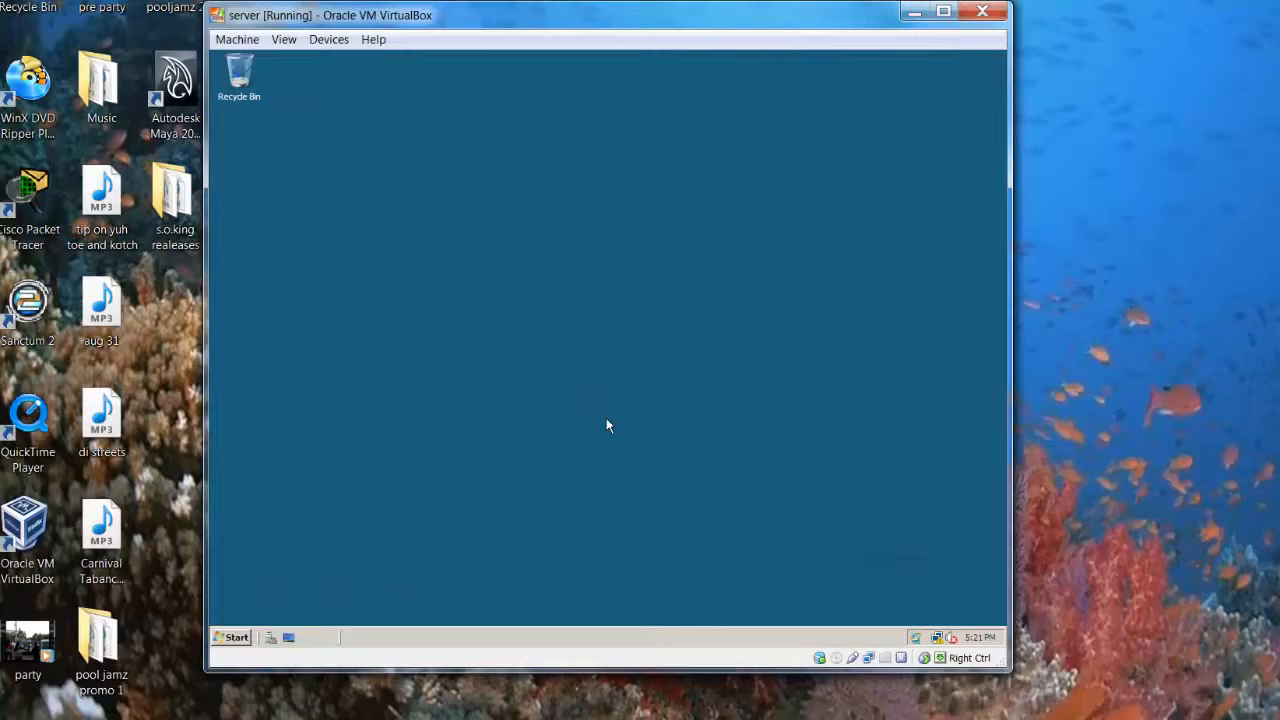
Open Group Policy Management from the server's administrative tools and expand the seth.com domain
{"action": "left_click", "coordinate": [232, 639]}
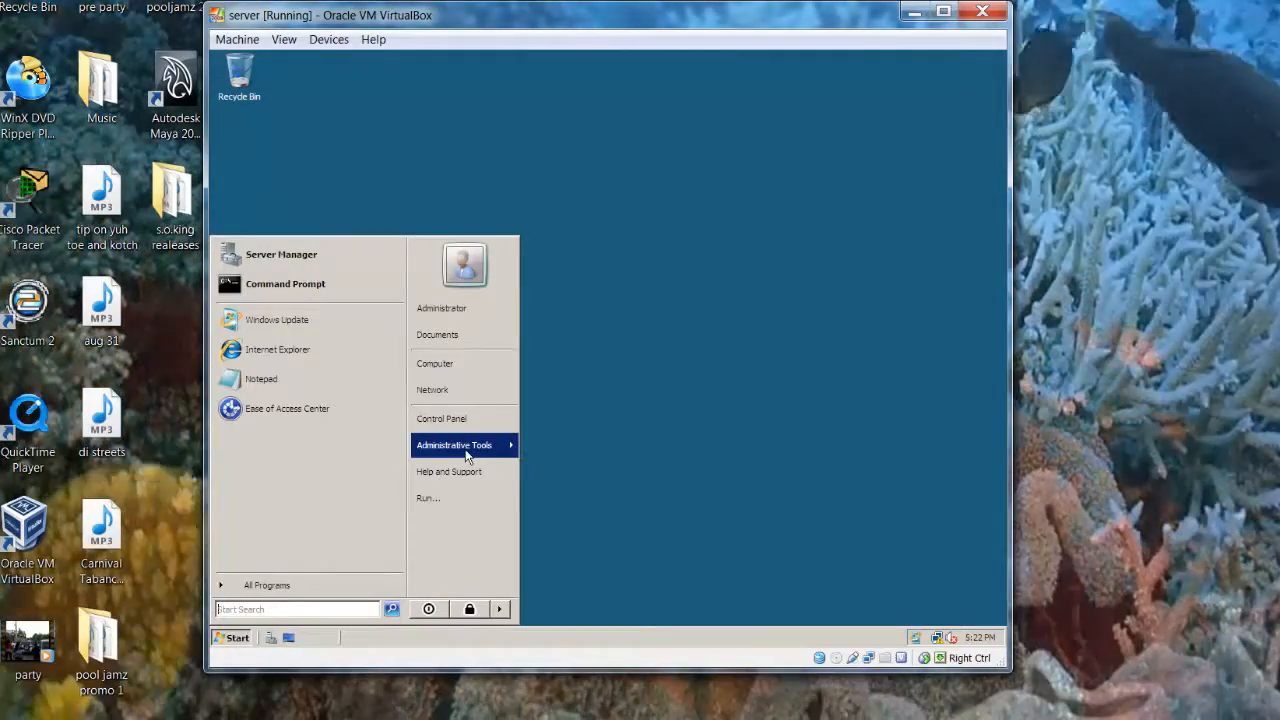
{"action": "mouse_move", "coordinate": [466, 456]}
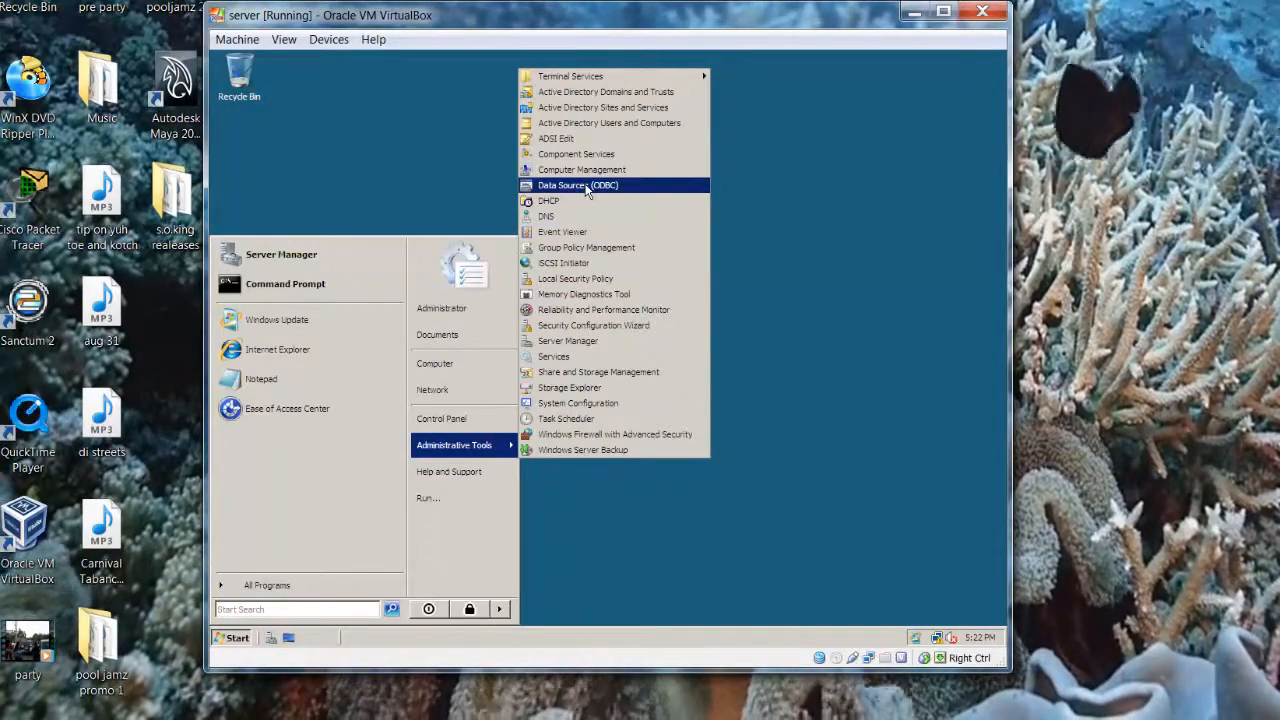
{"action": "left_click", "coordinate": [586, 247]}
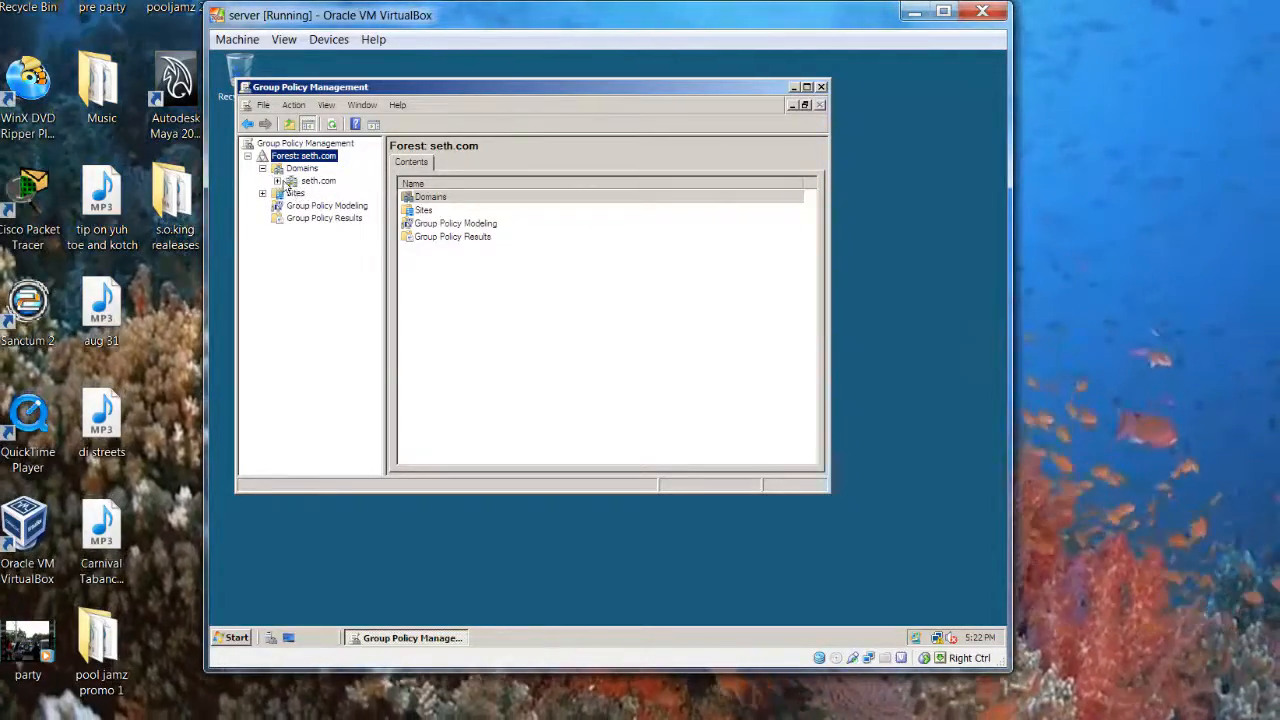
{"action": "left_click", "coordinate": [278, 181]}
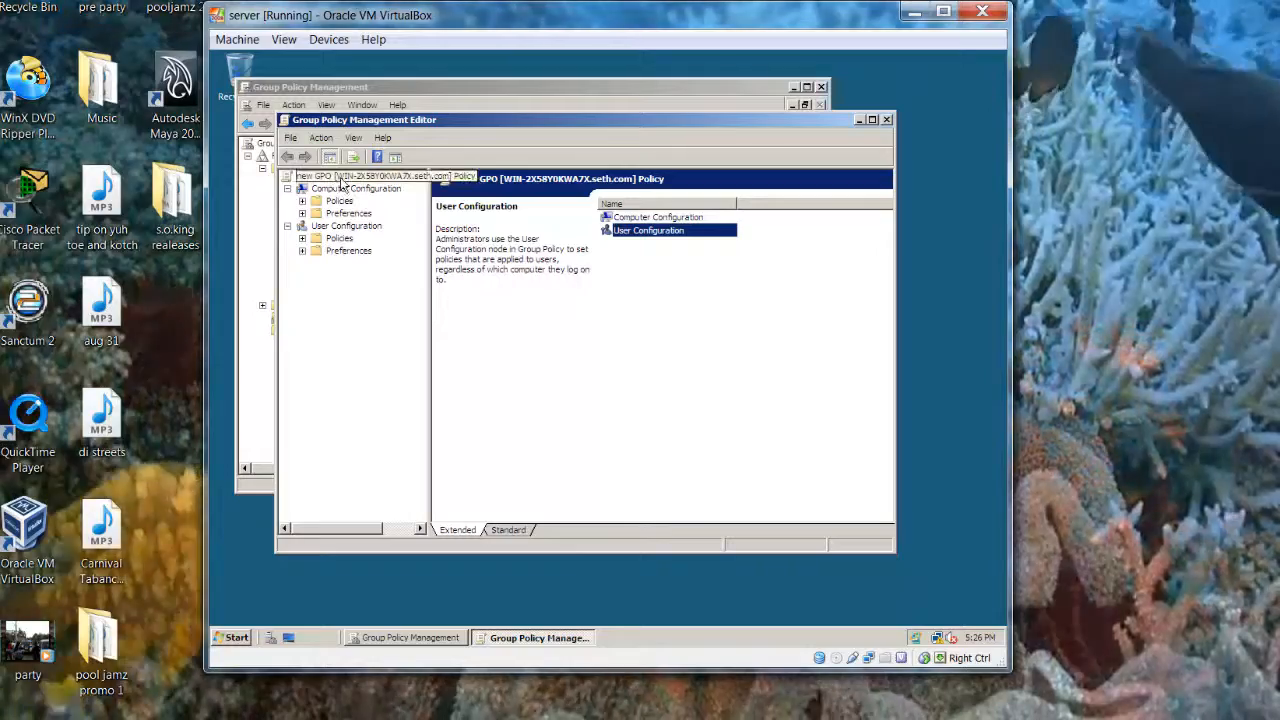
Link the existing group policy object "new GPO" to the seth.com domain
{"action": "left_click", "coordinate": [442, 106]}
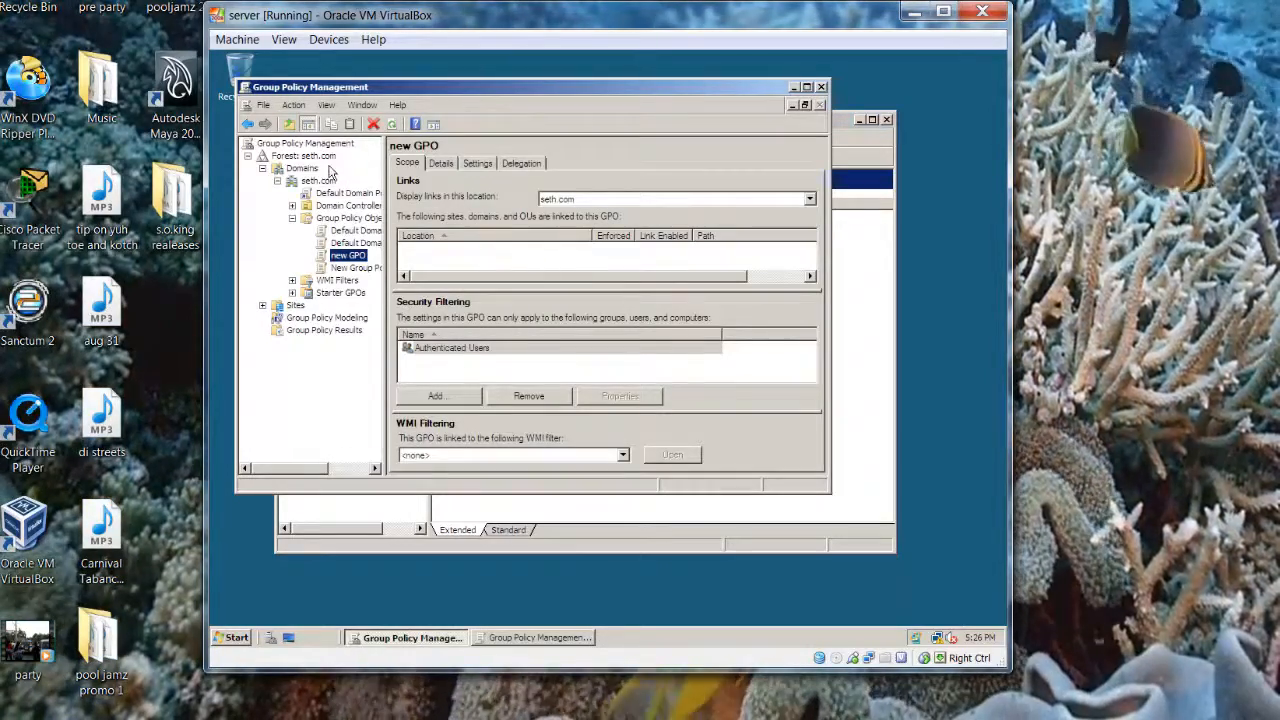
{"action": "right_click", "coordinate": [318, 188]}
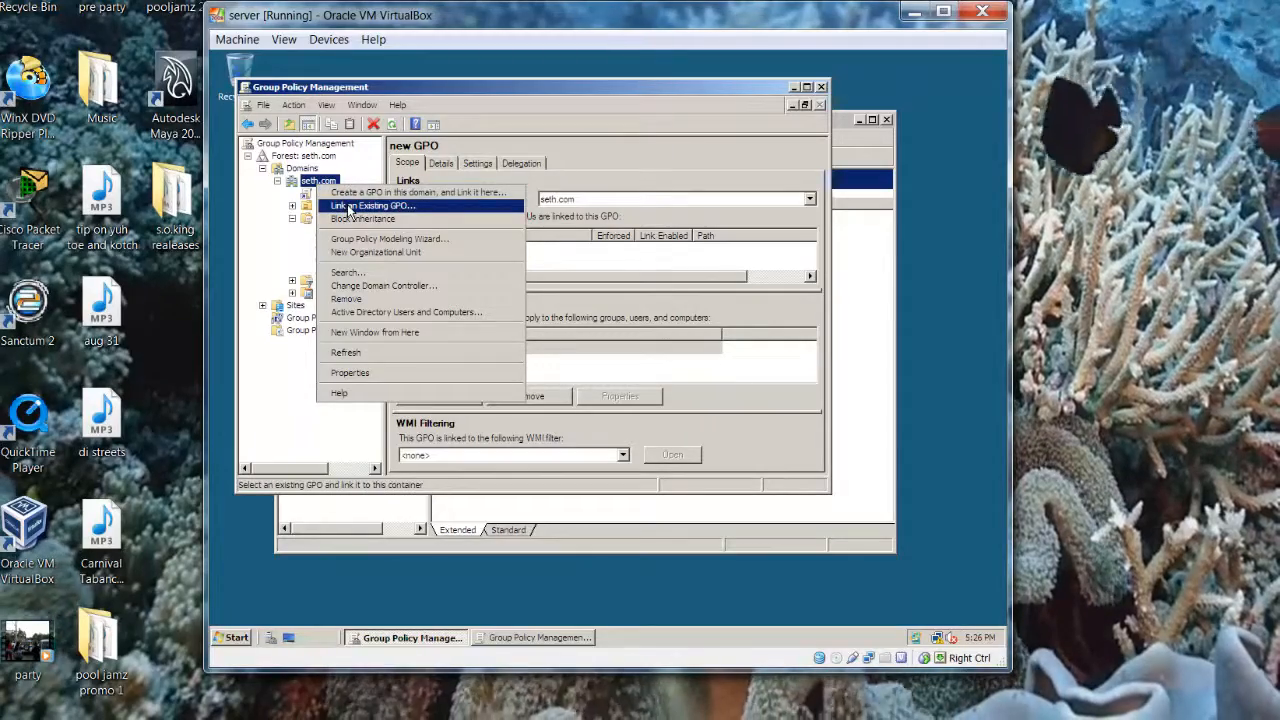
{"action": "left_click", "coordinate": [350, 206]}
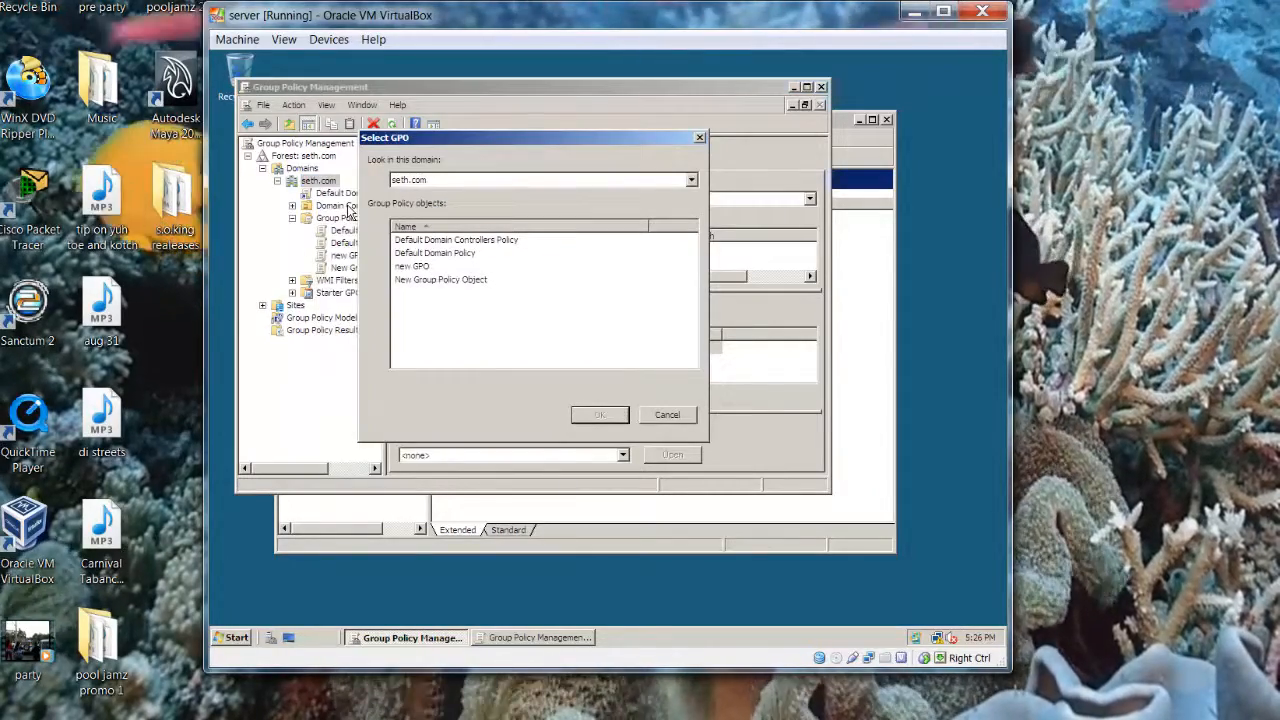
{"action": "left_click", "coordinate": [418, 267]}
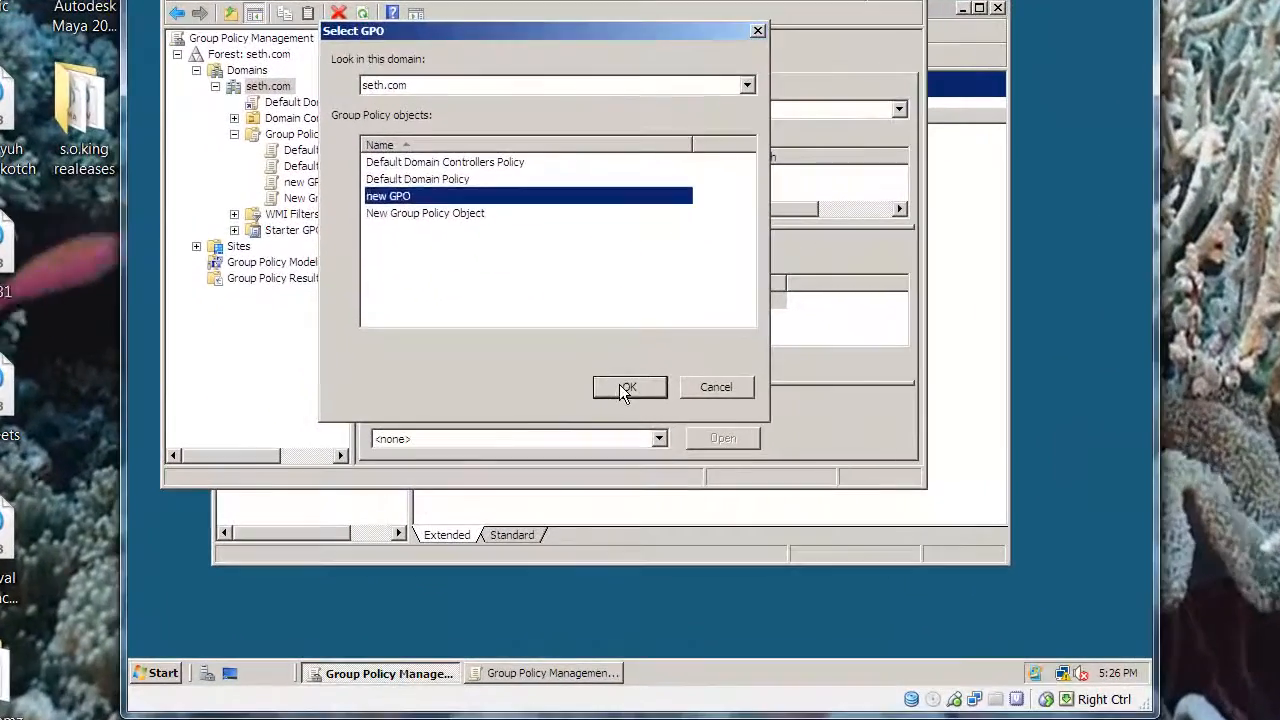
{"action": "left_click", "coordinate": [599, 414]}
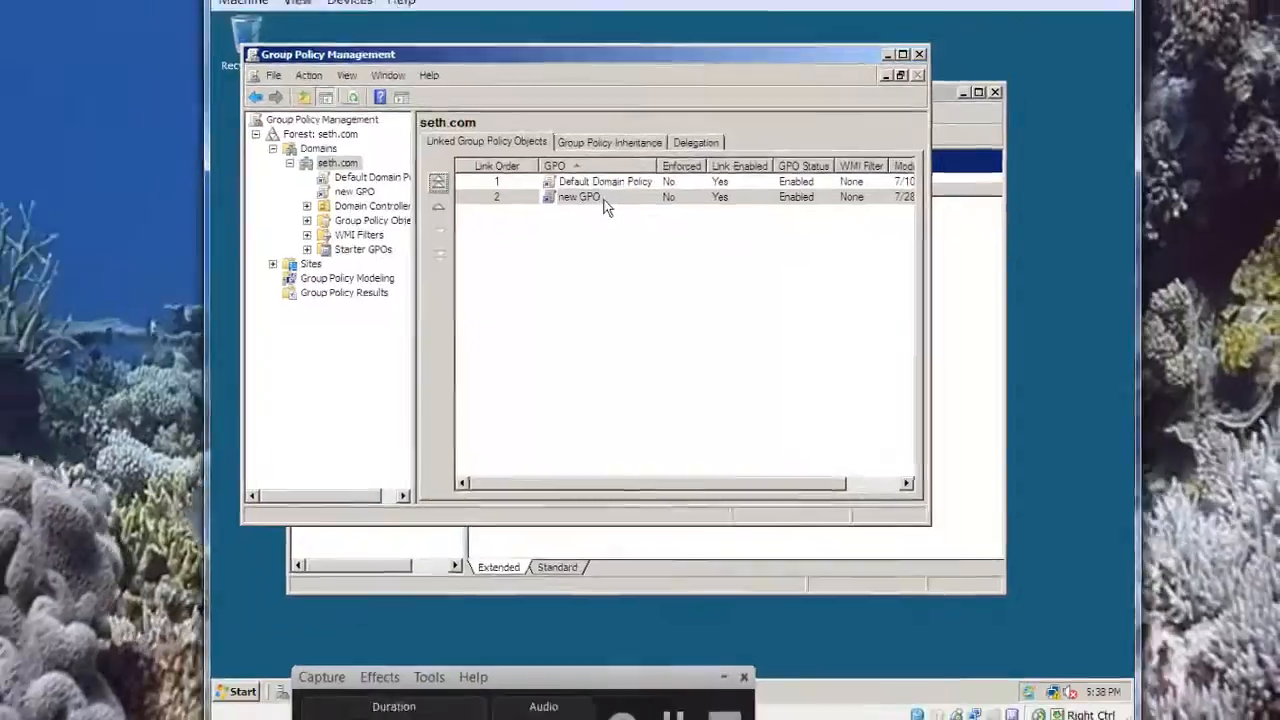
Open the linked new GPO for editing and expand the policies under Computer Configuration
{"action": "right_click", "coordinate": [558, 182]}
{"action": "left_click", "coordinate": [604, 195]}
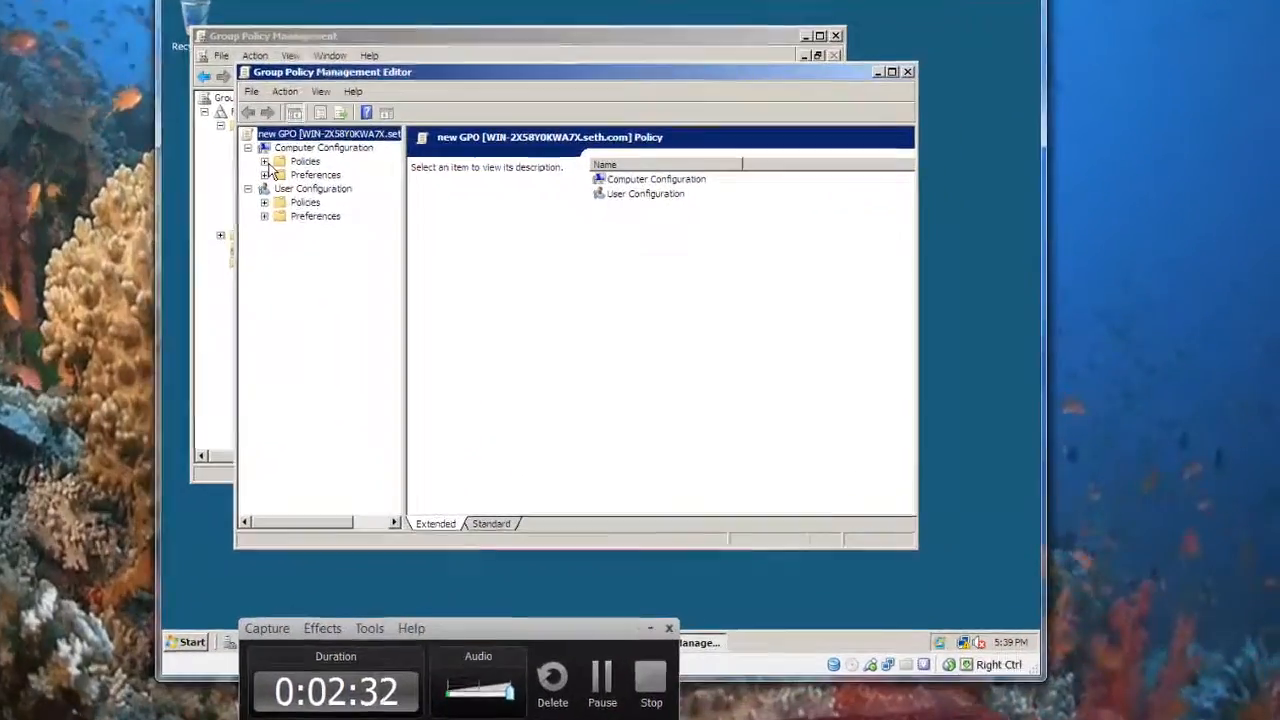
{"action": "left_click", "coordinate": [460, 223]}
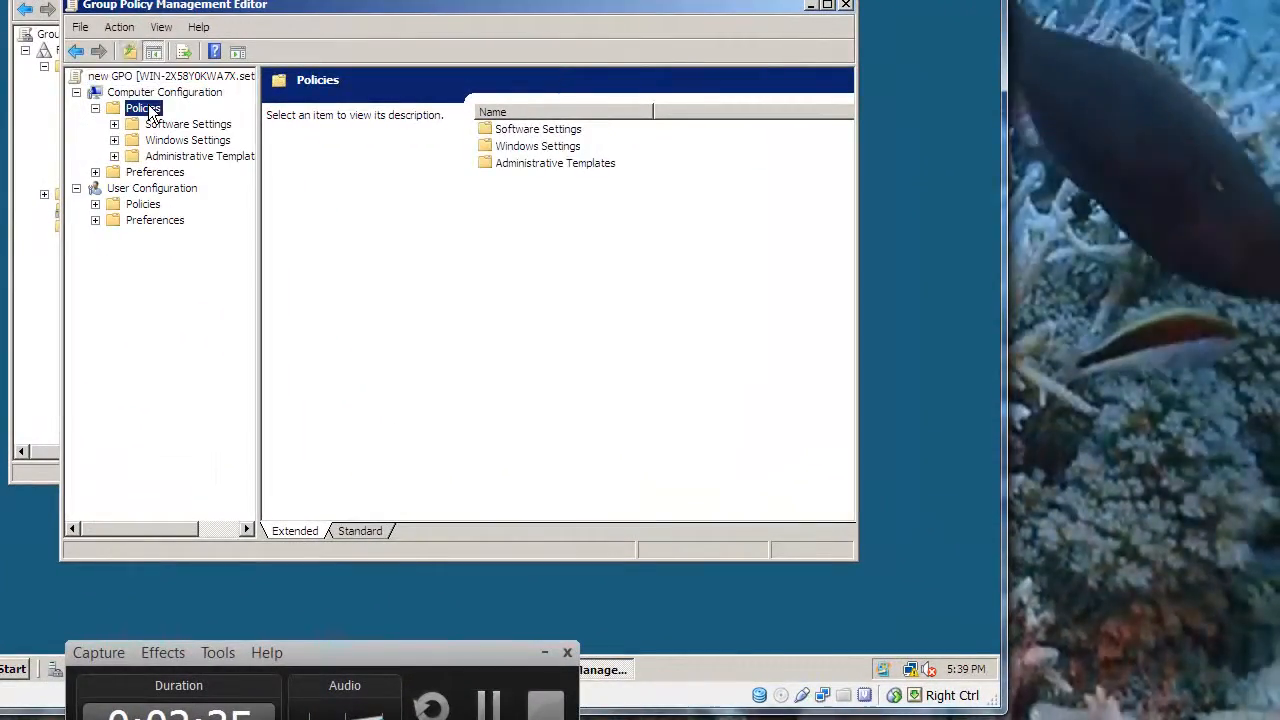
Examine the Software Settings, Windows Settings and Administrative Templates folders in the Computer Configuration policies
{"action": "right_click", "coordinate": [143, 108]}
{"action": "key", "text": "Escape"}
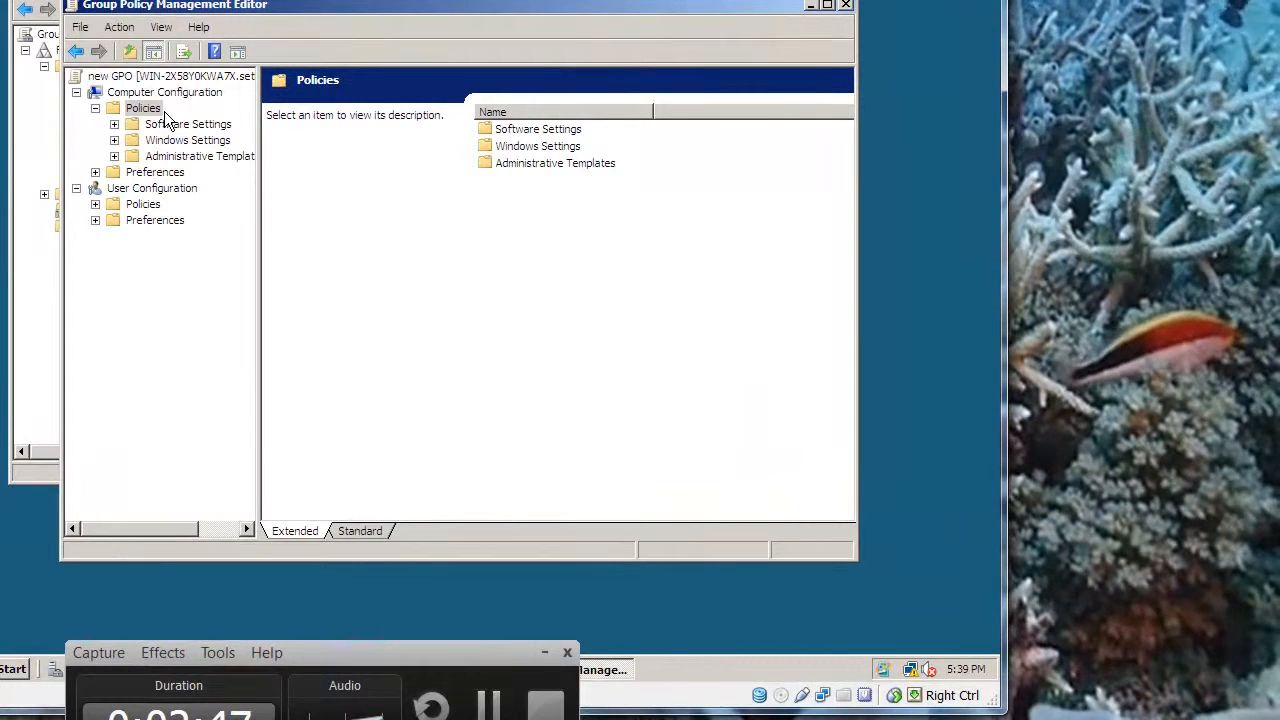
{"action": "left_click", "coordinate": [543, 130]}
{"action": "left_click", "coordinate": [536, 147]}
{"action": "left_click", "coordinate": [533, 164]}
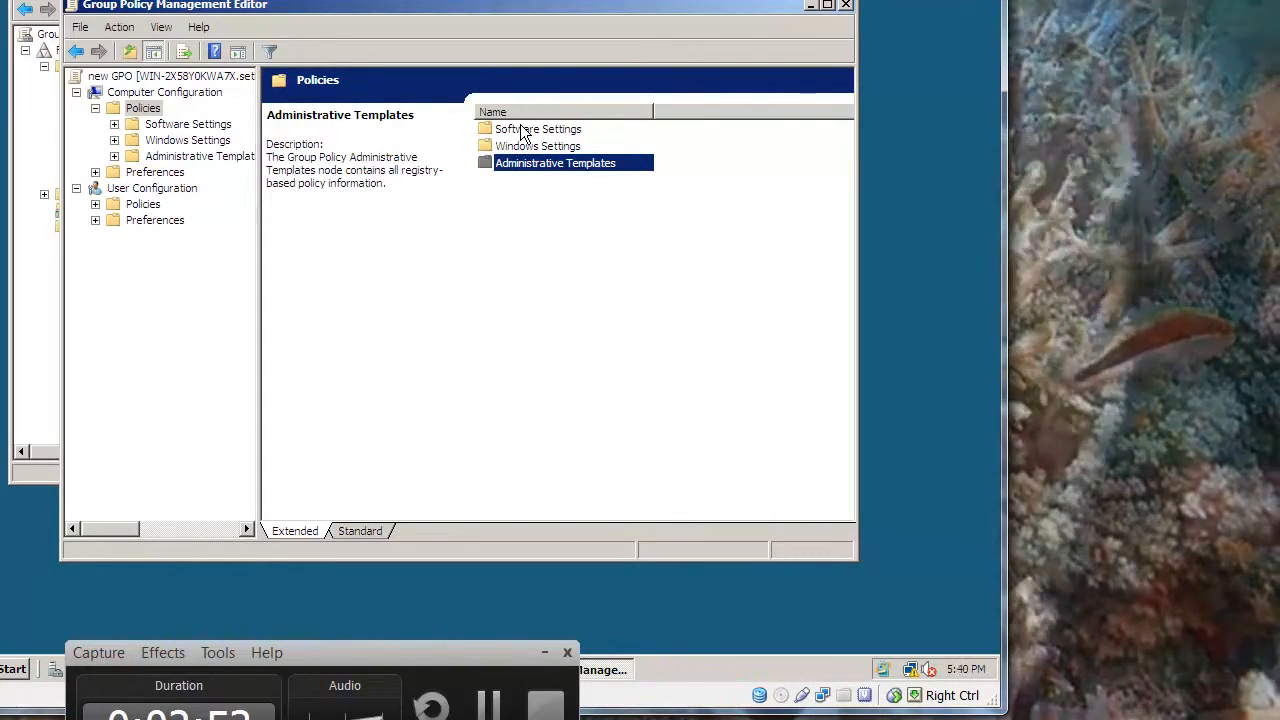
{"action": "double_click", "coordinate": [522, 130]}
{"action": "double_click", "coordinate": [536, 130]}
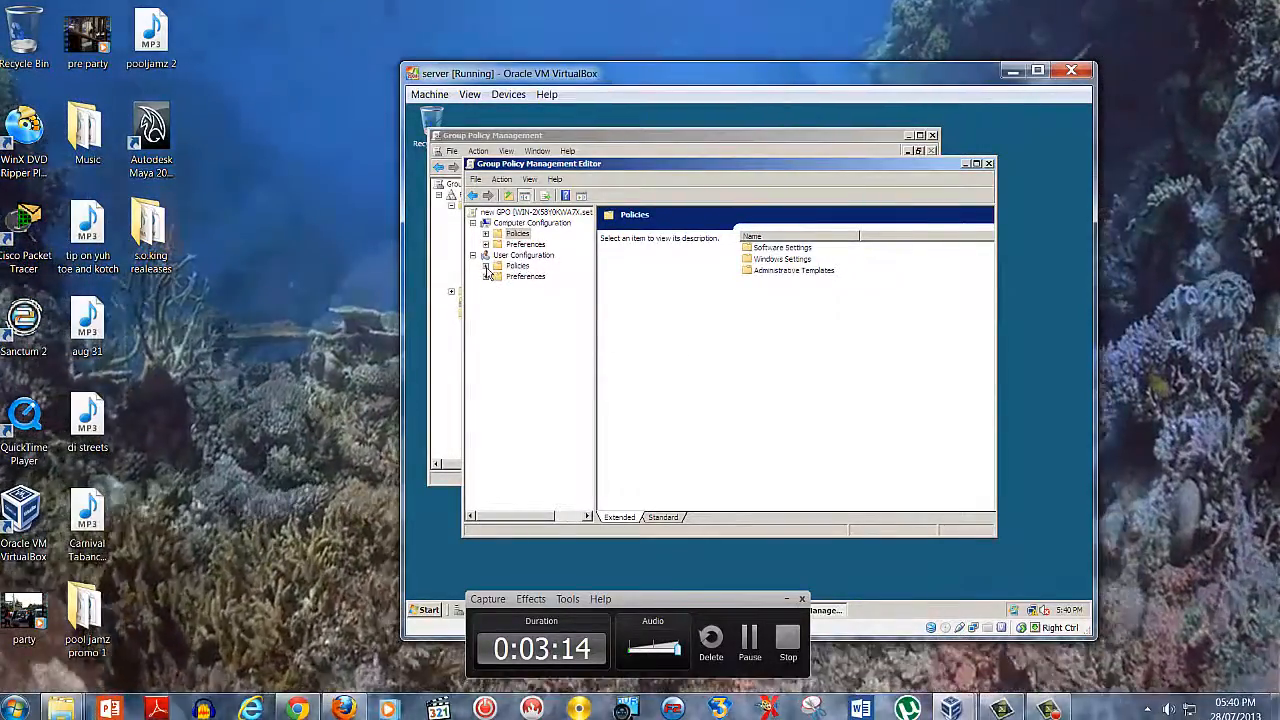
Expand the policies under User Configuration and open their Windows Settings folder
{"action": "left_click", "coordinate": [485, 266]}
{"action": "left_click", "coordinate": [520, 266]}
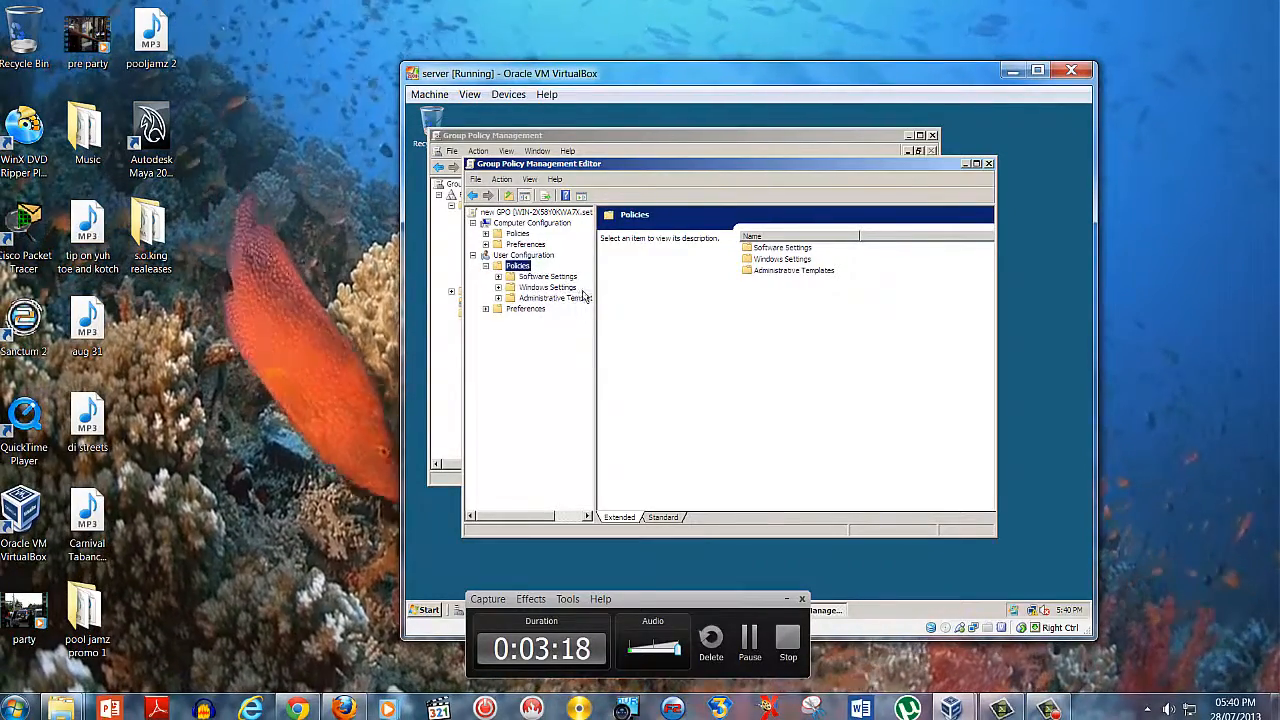
{"action": "double_click", "coordinate": [792, 260]}
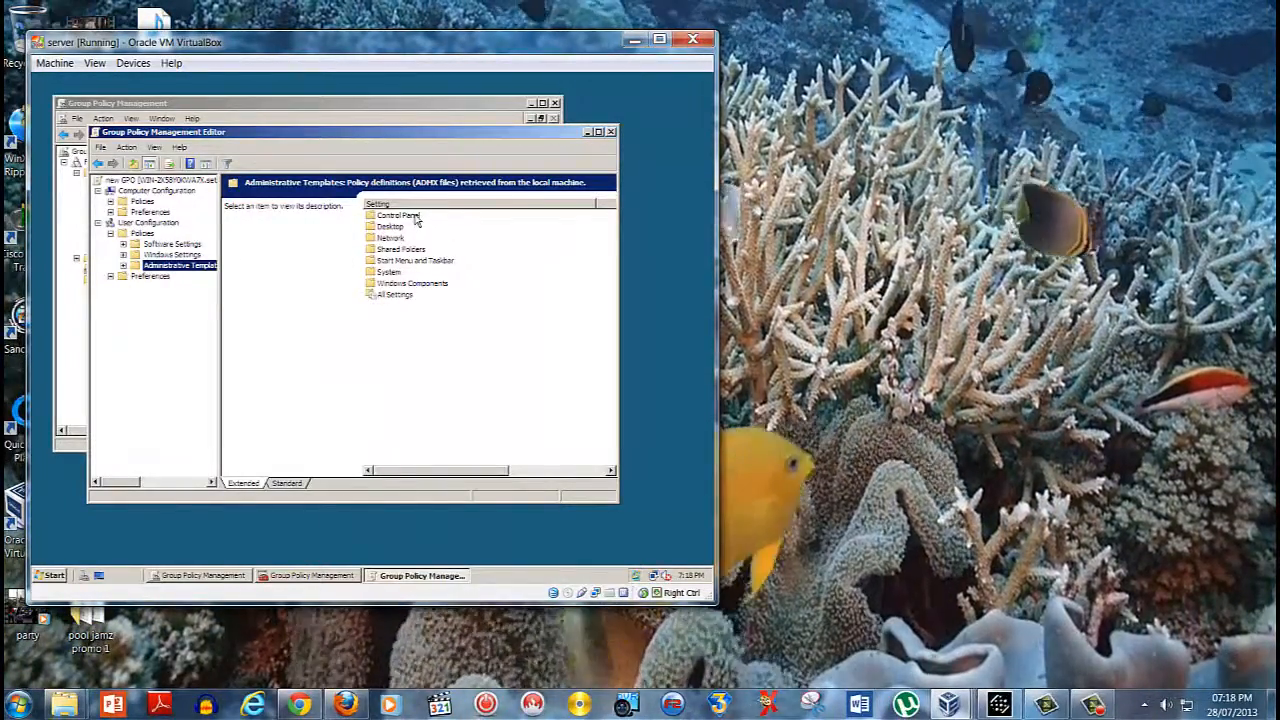
Set "Prohibit access to the Control Panel" to Enabled in the user Administrative Templates' Control Panel folder
{"action": "double_click", "coordinate": [398, 216]}
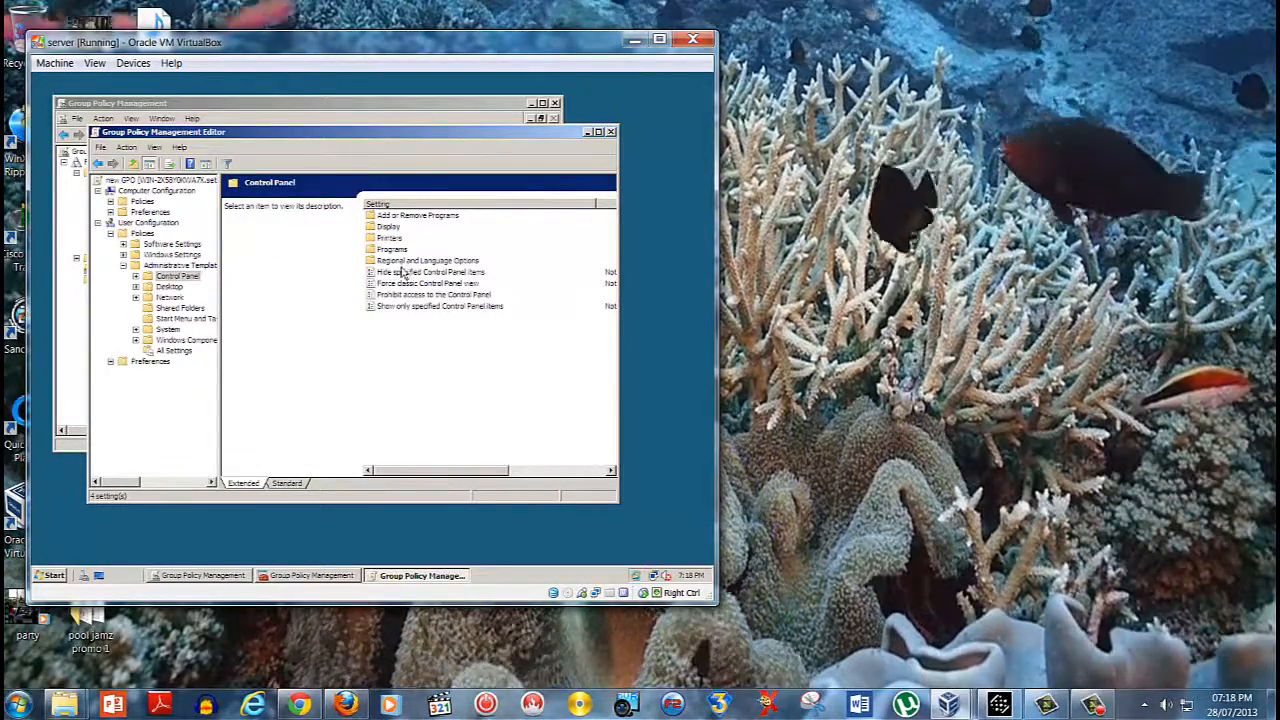
{"action": "left_click", "coordinate": [436, 296]}
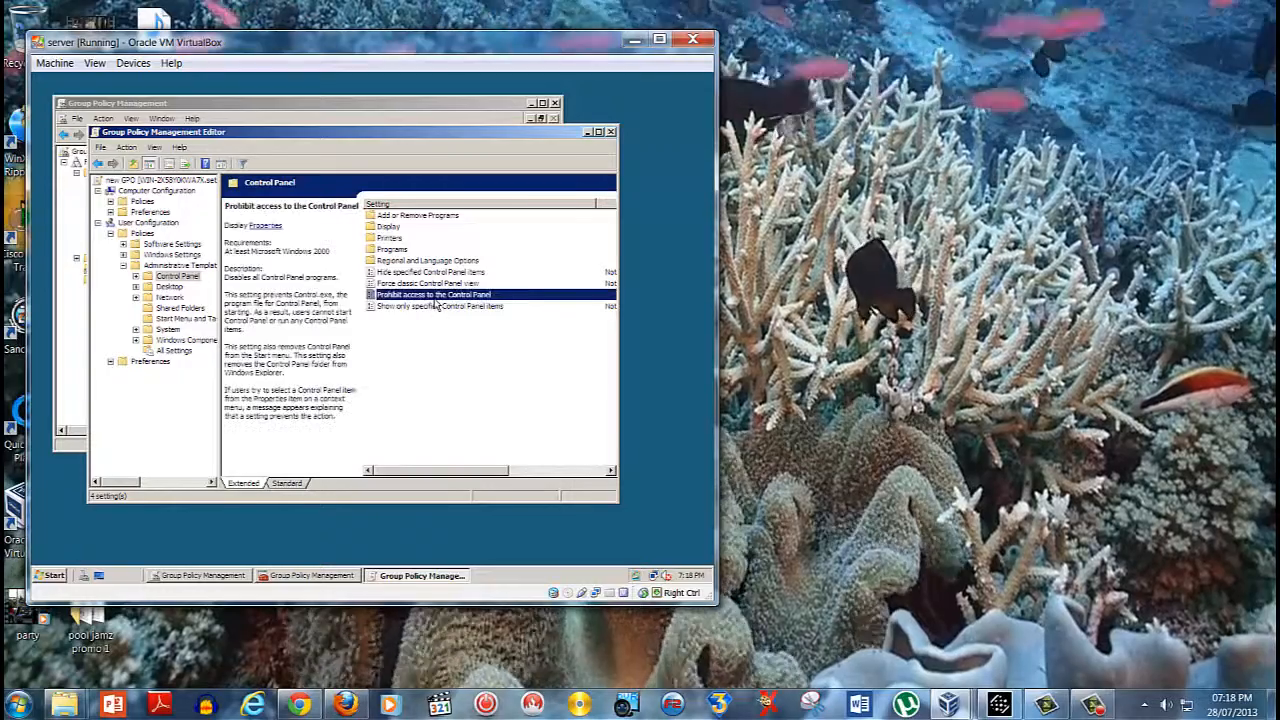
{"action": "right_click", "coordinate": [435, 297]}
{"action": "double_click", "coordinate": [420, 294]}
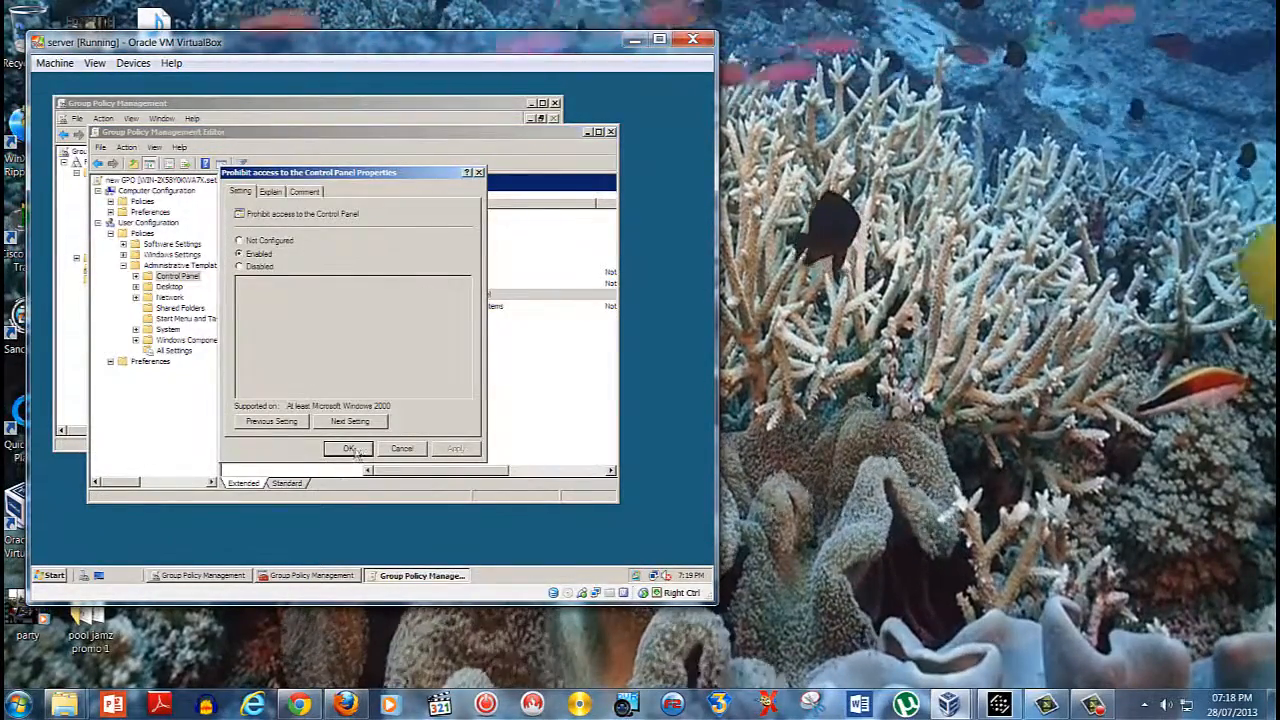
{"action": "left_click", "coordinate": [349, 448]}
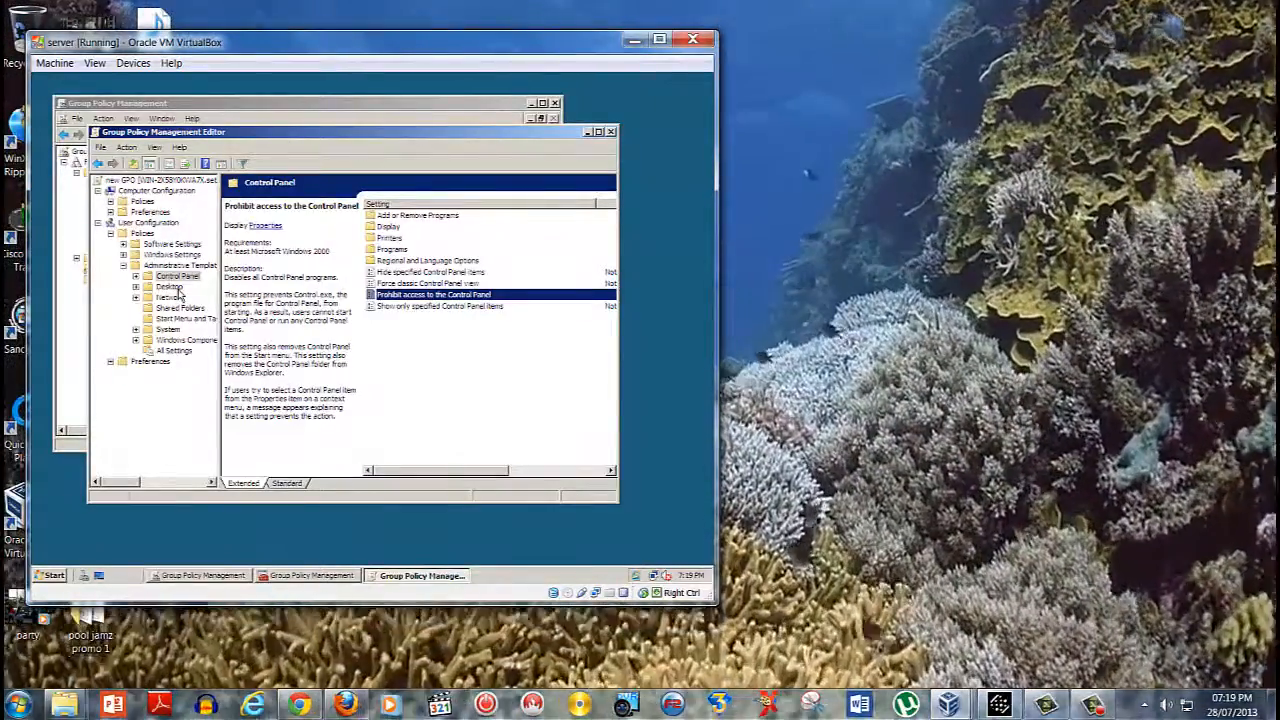
Set "Remove Recycle Bin icon from desktop" to Enabled in the Desktop policy folder
{"action": "left_click", "coordinate": [172, 287]}
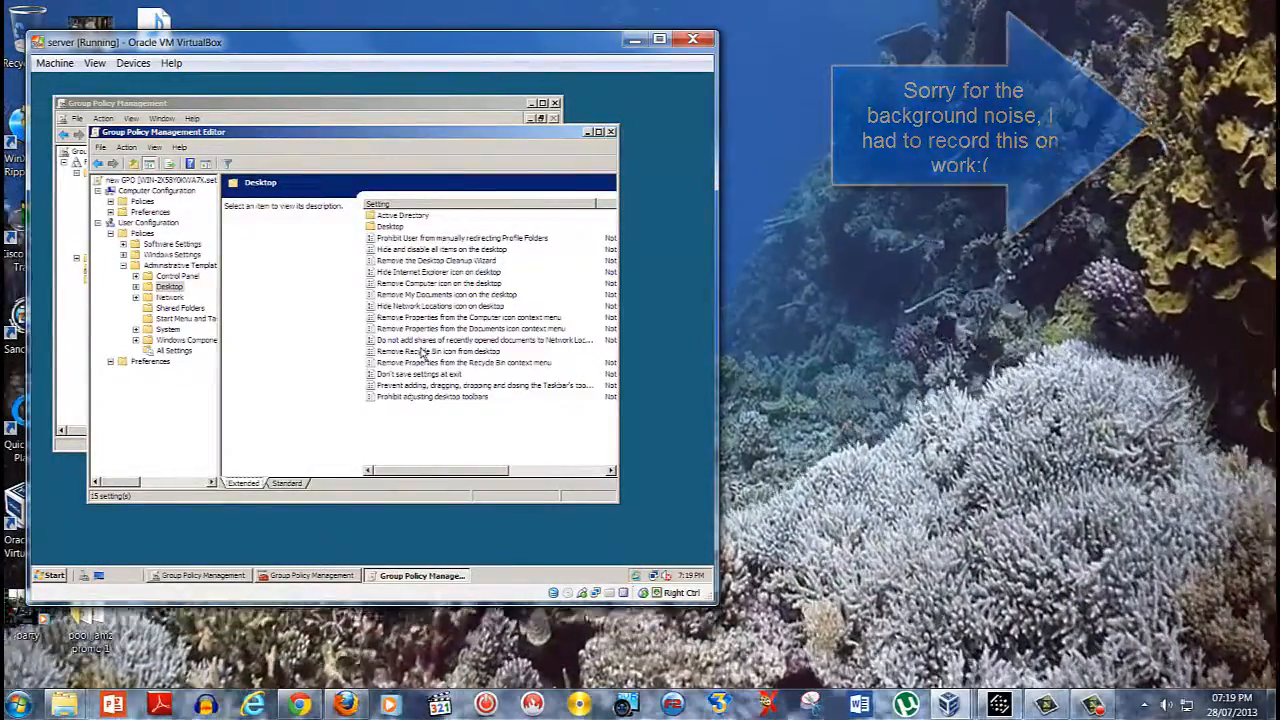
{"action": "left_click", "coordinate": [424, 352]}
{"action": "double_click", "coordinate": [424, 352]}
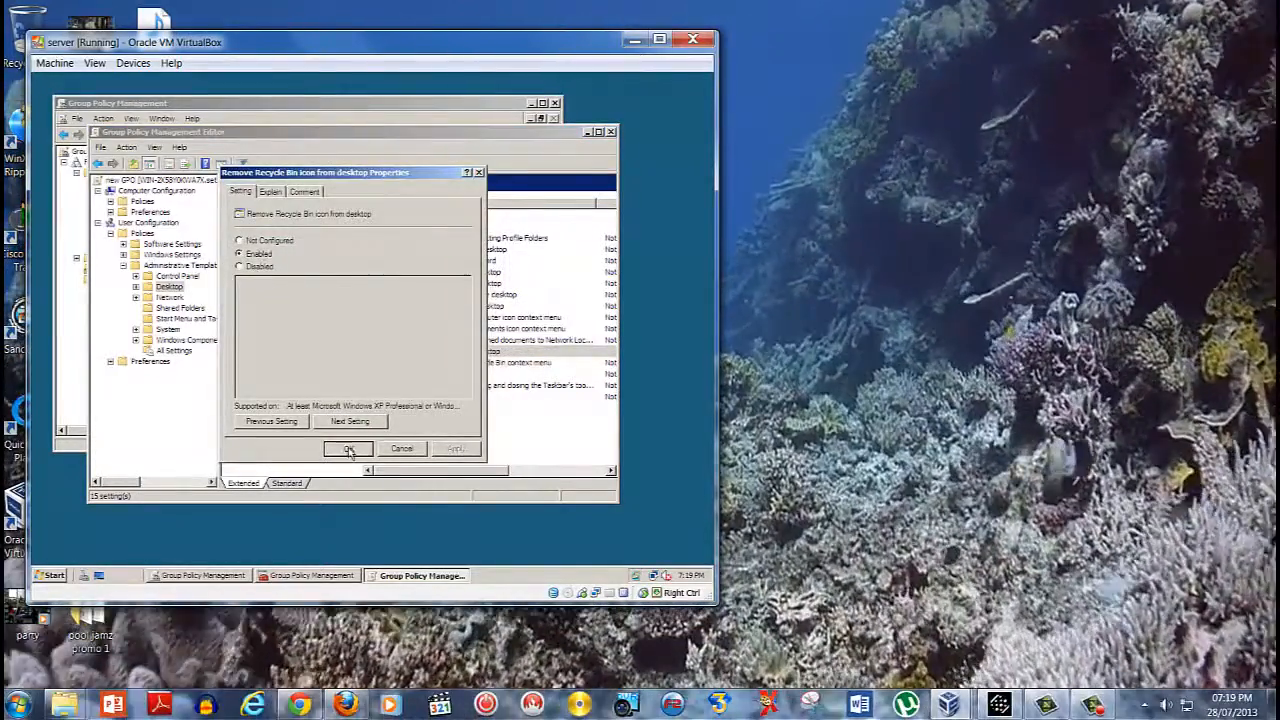
{"action": "left_click", "coordinate": [347, 448]}
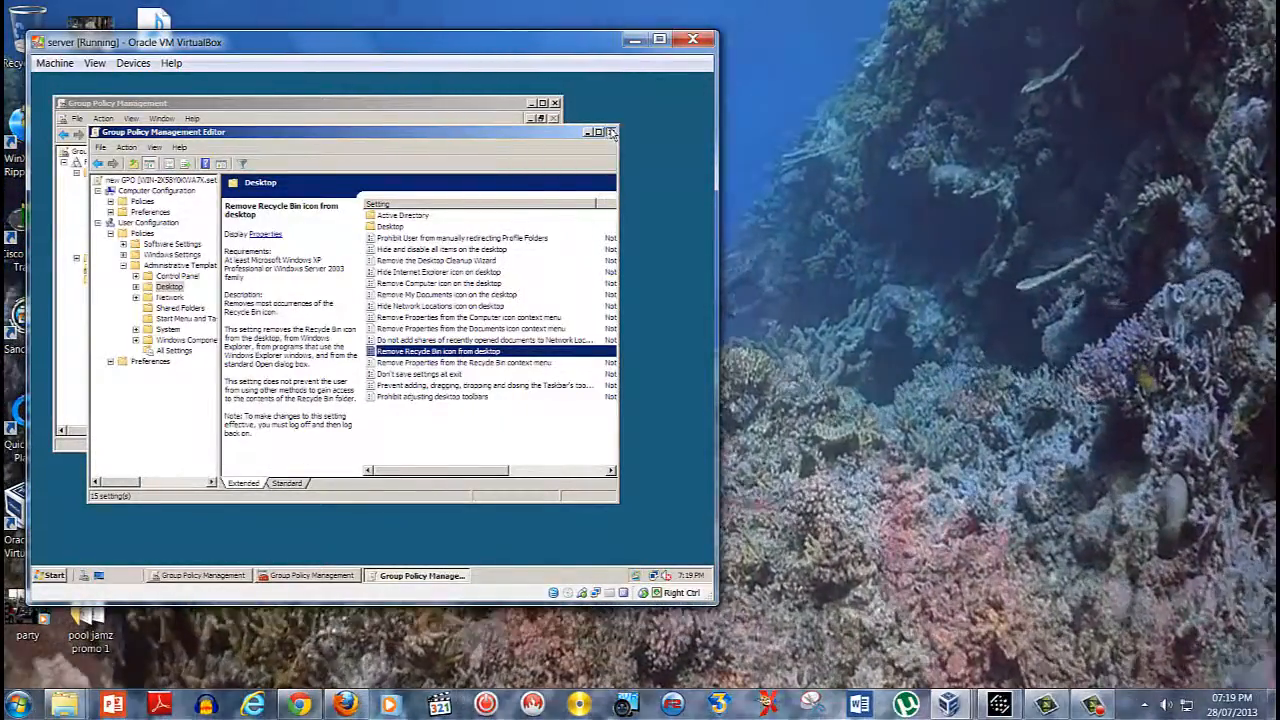
Close the policy editor and Group Policy Management, and minimize the server virtual machine
{"action": "left_click", "coordinate": [610, 132]}
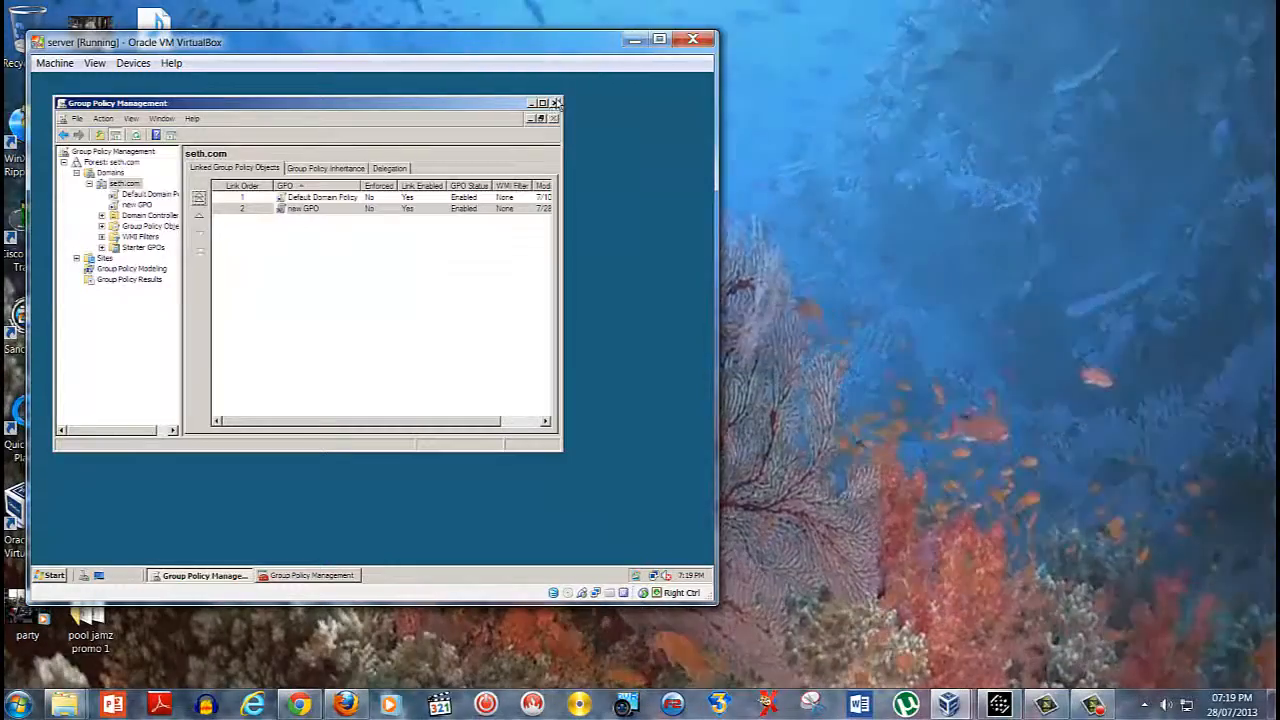
{"action": "left_click", "coordinate": [557, 103]}
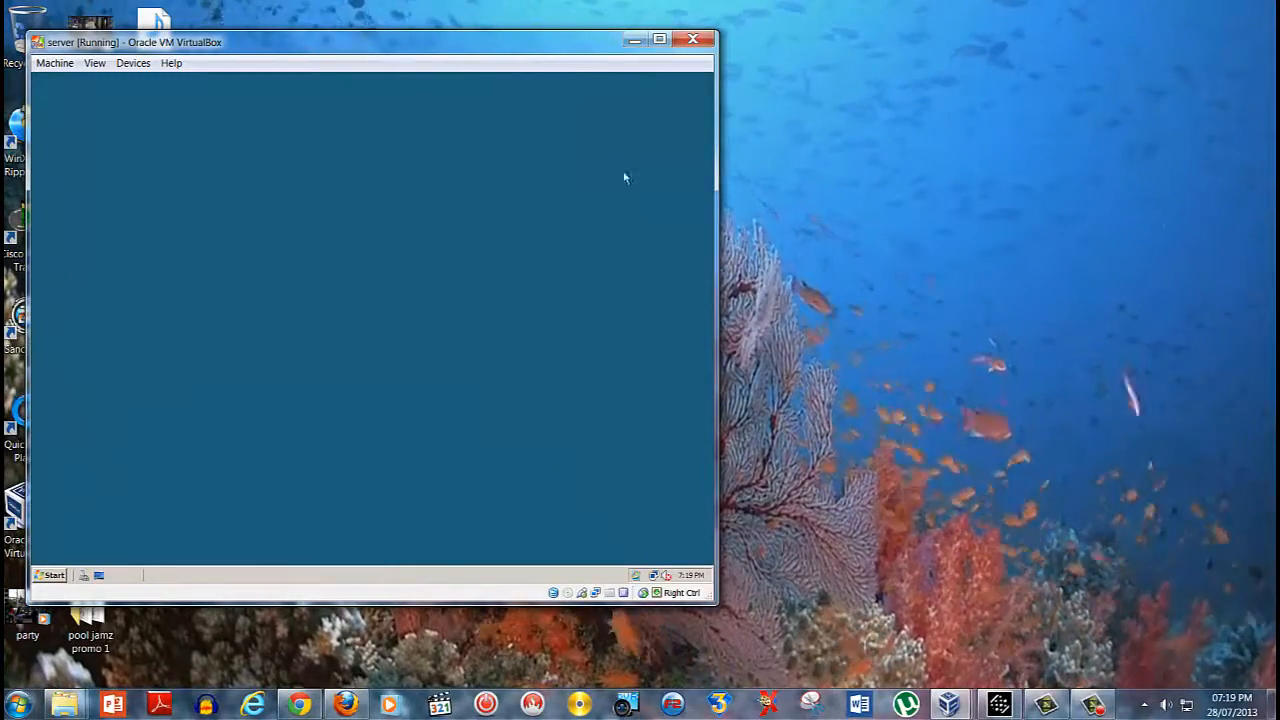
{"action": "left_click", "coordinate": [638, 39]}
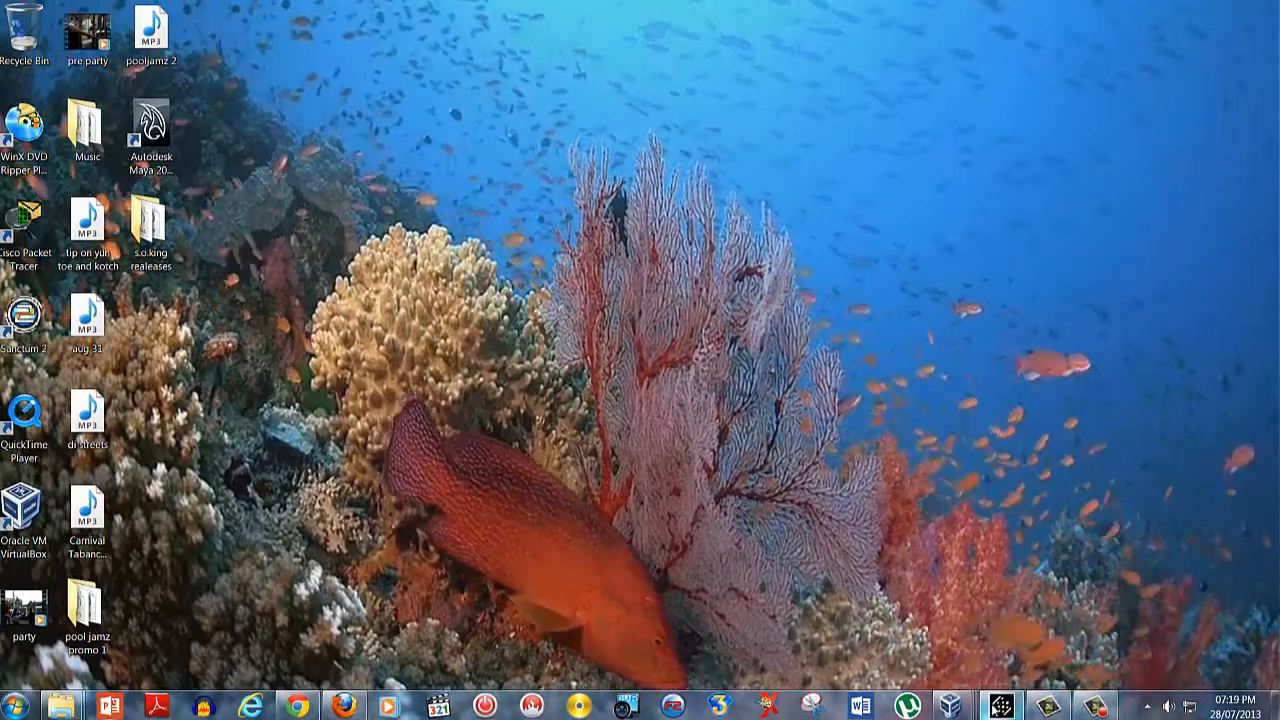
{"action": "left_click", "coordinate": [1088, 707]}
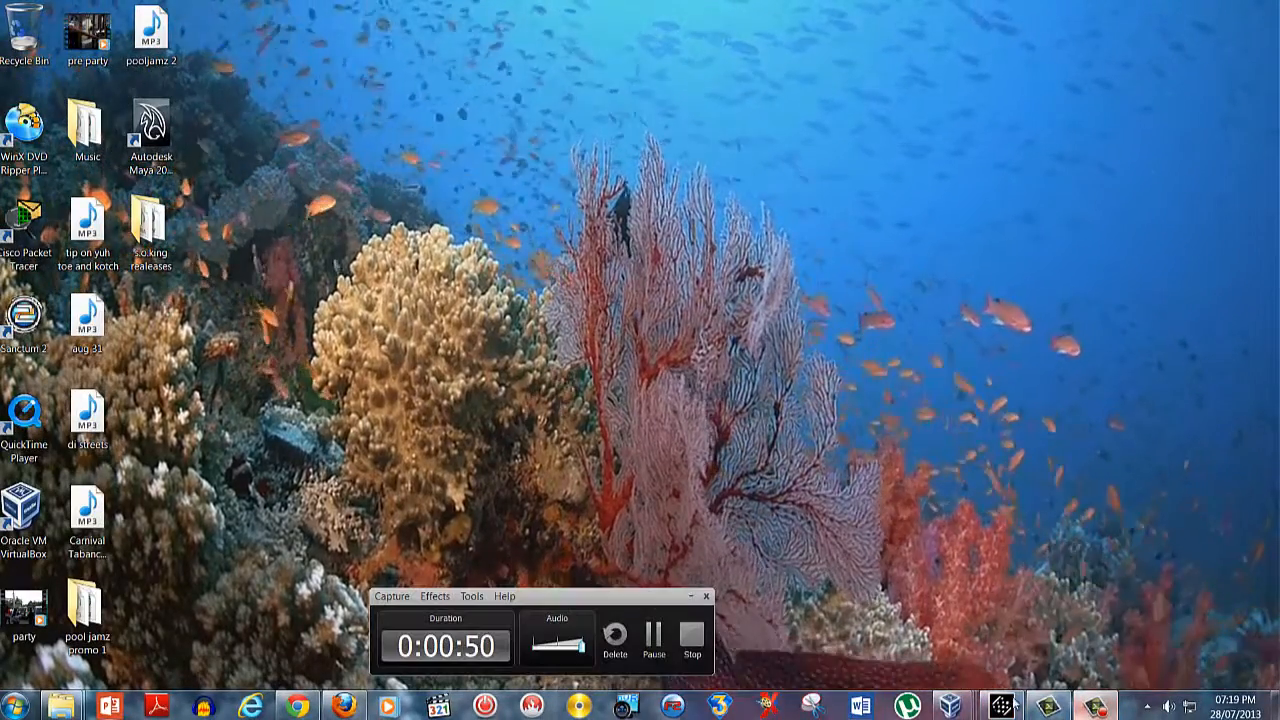
{"action": "left_click", "coordinate": [693, 638]}
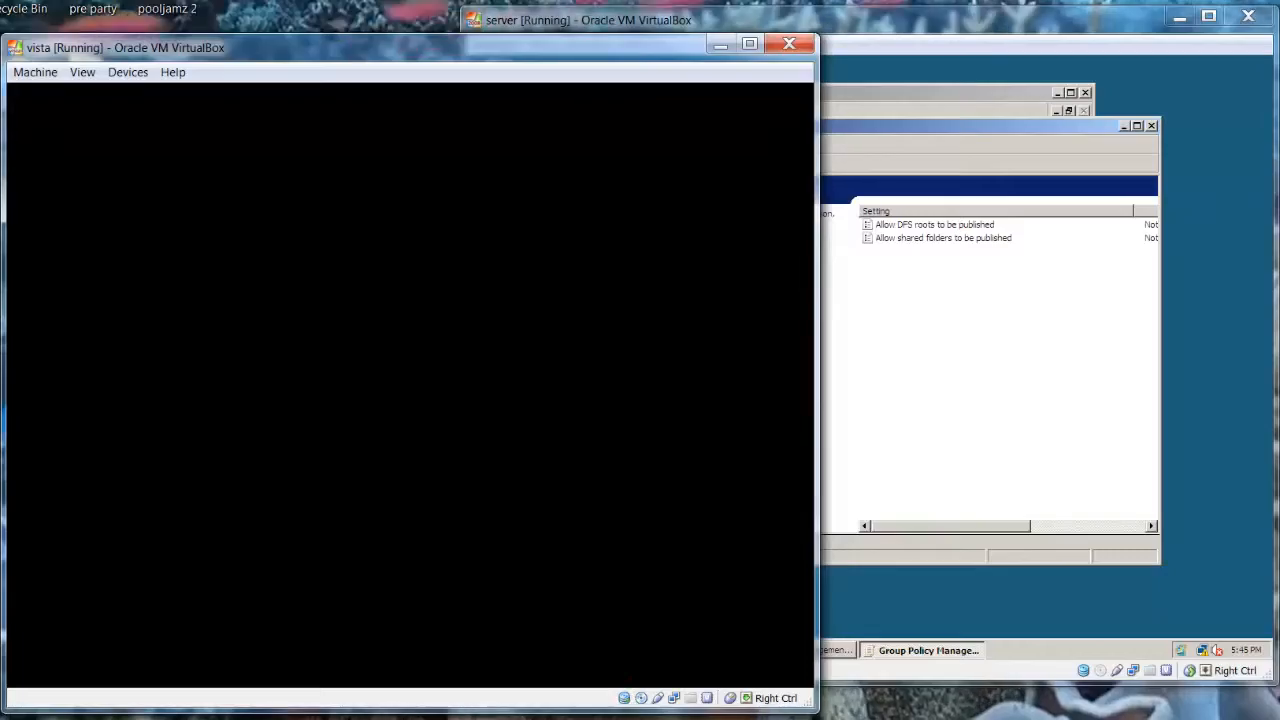
Bring the server virtual machine to the front and open a Command Prompt on it
{"action": "left_click", "coordinate": [975, 538]}
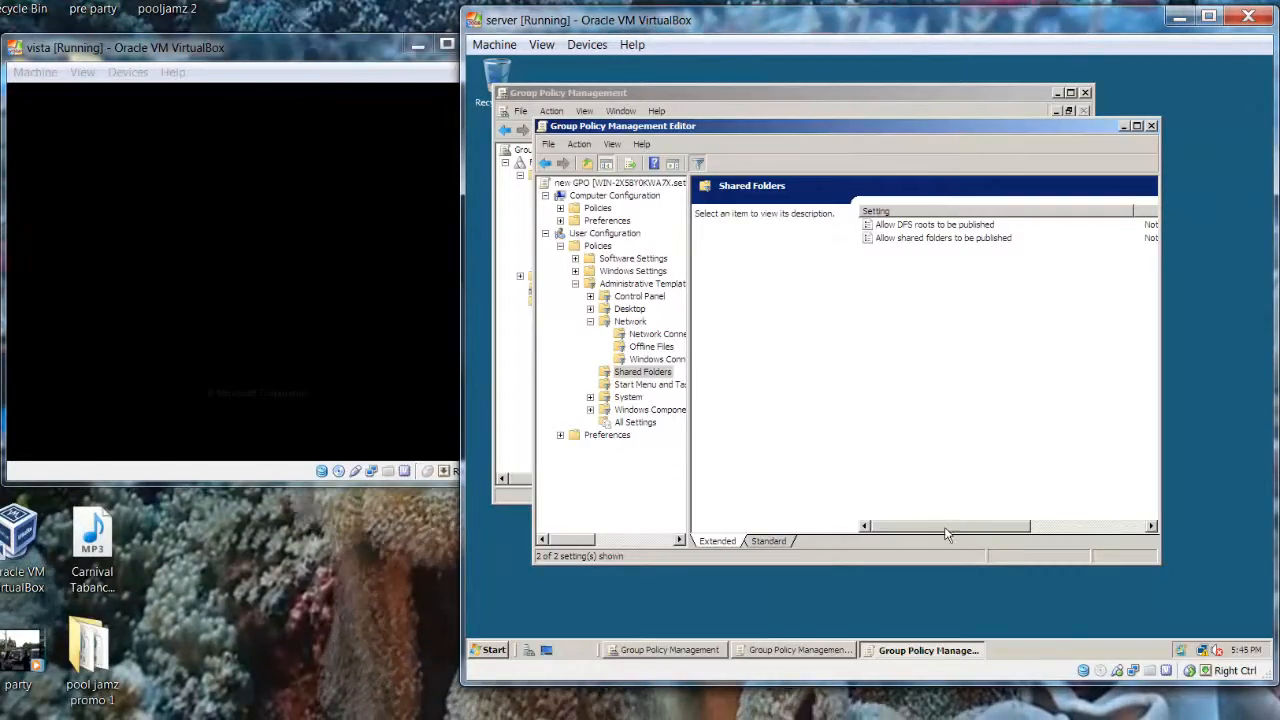
{"action": "left_click_drag", "start_coordinate": [956, 535], "coordinate": [863, 487]}
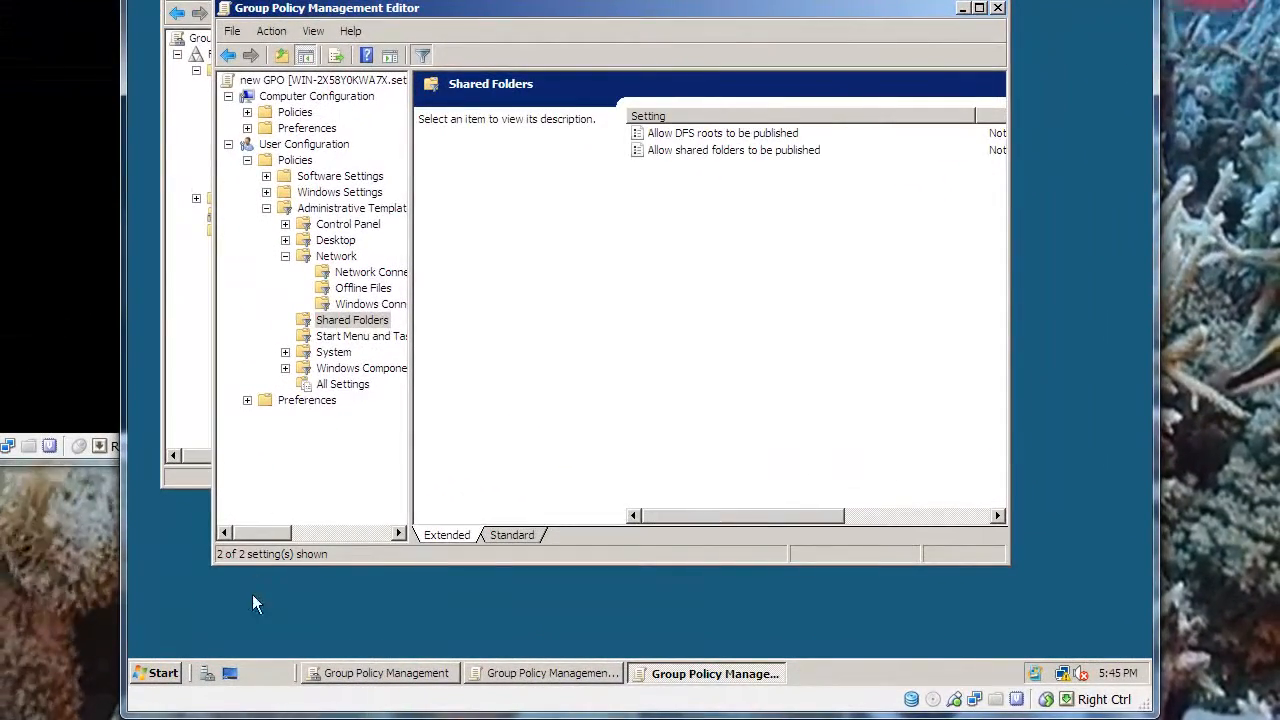
{"action": "left_click", "coordinate": [158, 673]}
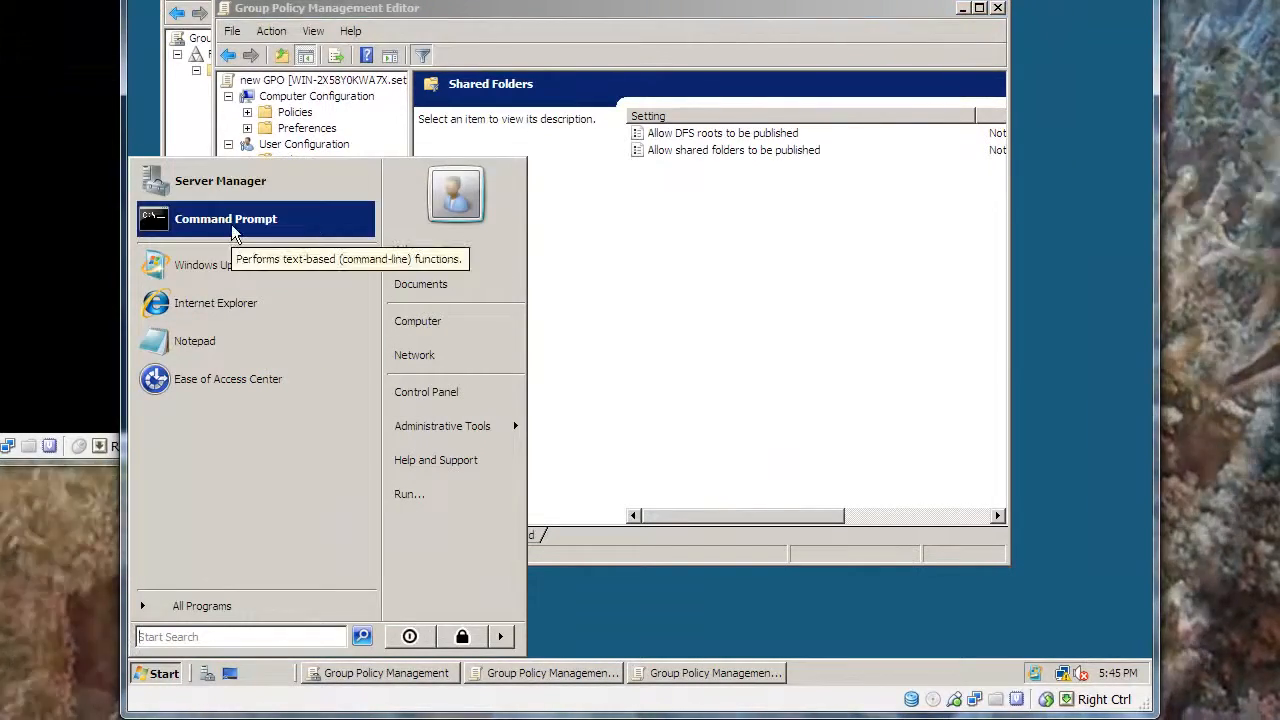
{"action": "left_click", "coordinate": [233, 228]}
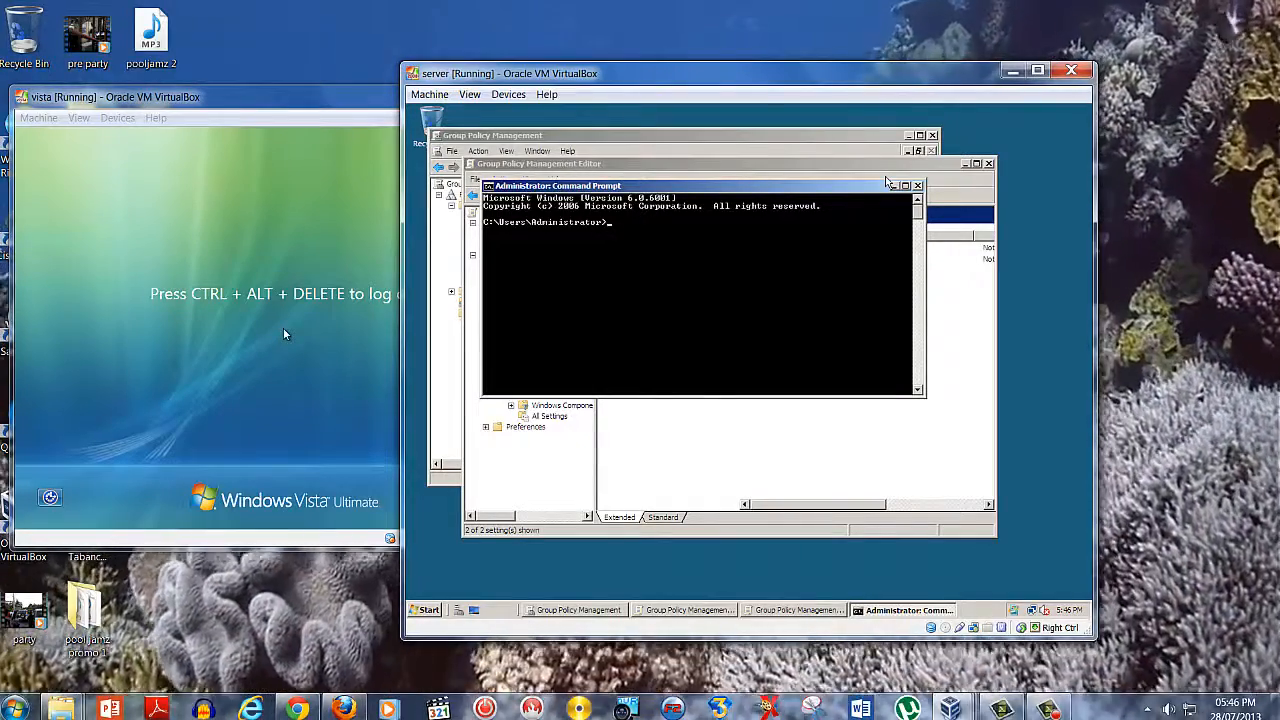
Run gpupdate/force in the server's Command Prompt to refresh the group policies
{"action": "type", "text": "gpupdate /for"}
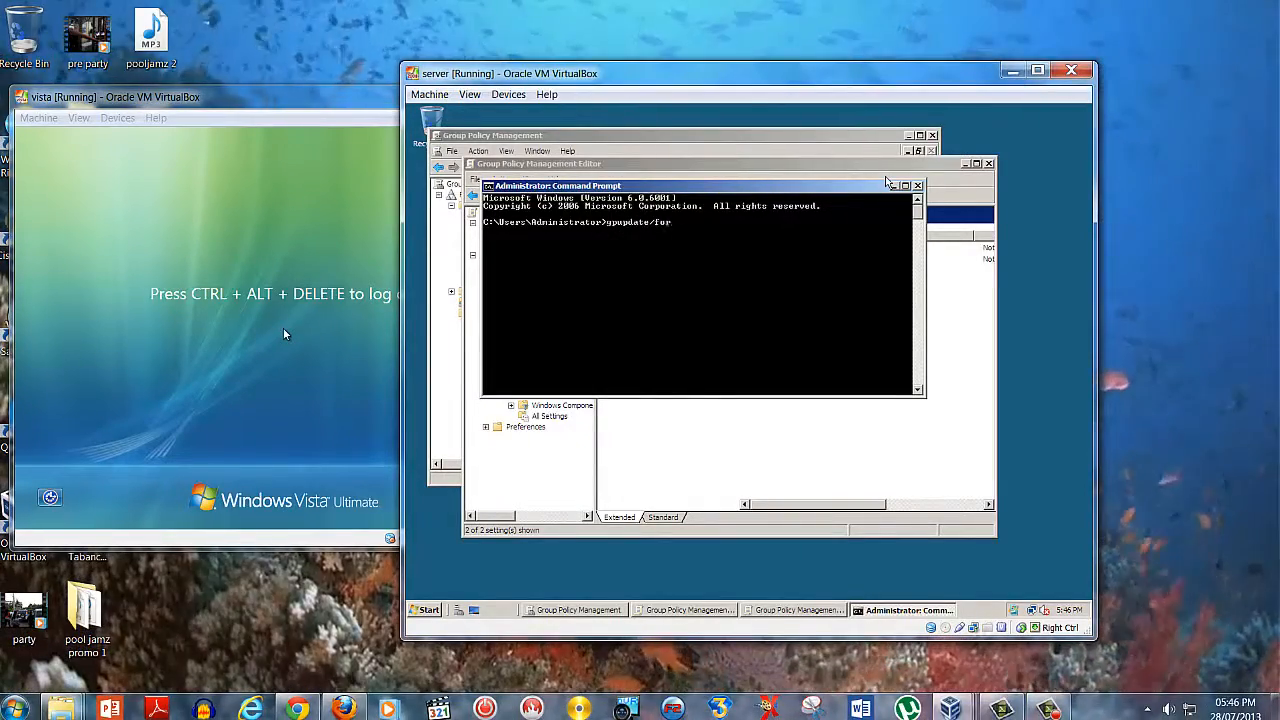
{"action": "type", "text": "ce"}
{"action": "key", "text": "Return"}
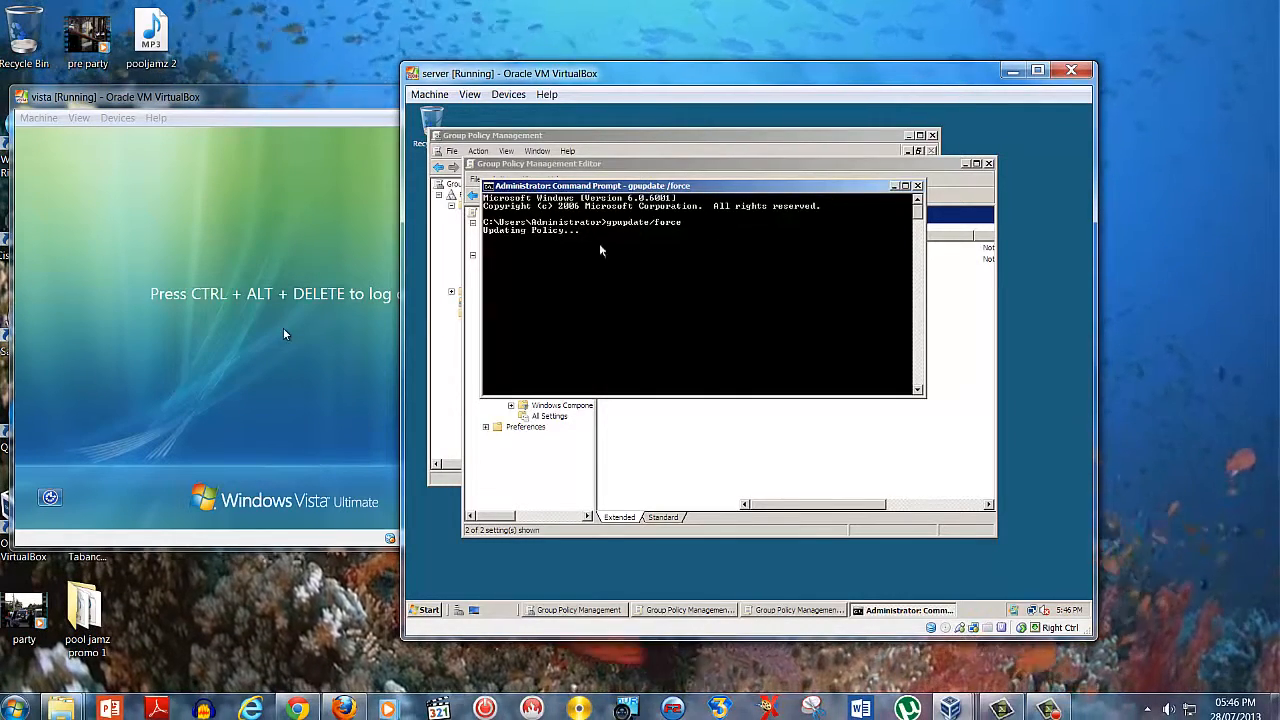
Bring the Vista virtual machine forward, move it beside the server's window and send it Ctrl-Alt-Del for logon
{"action": "left_click", "coordinate": [395, 334]}
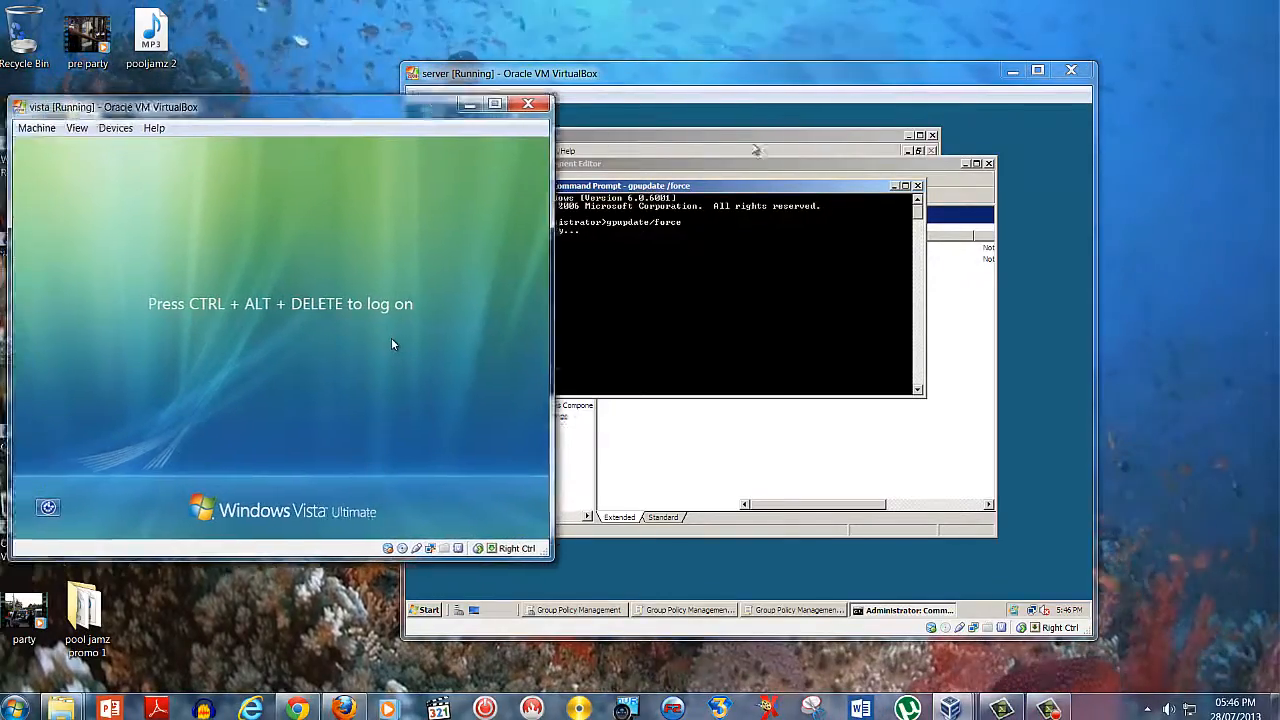
{"action": "left_click_drag", "start_coordinate": [382, 107], "coordinate": [1149, 160]}
{"action": "left_click", "coordinate": [825, 72]}
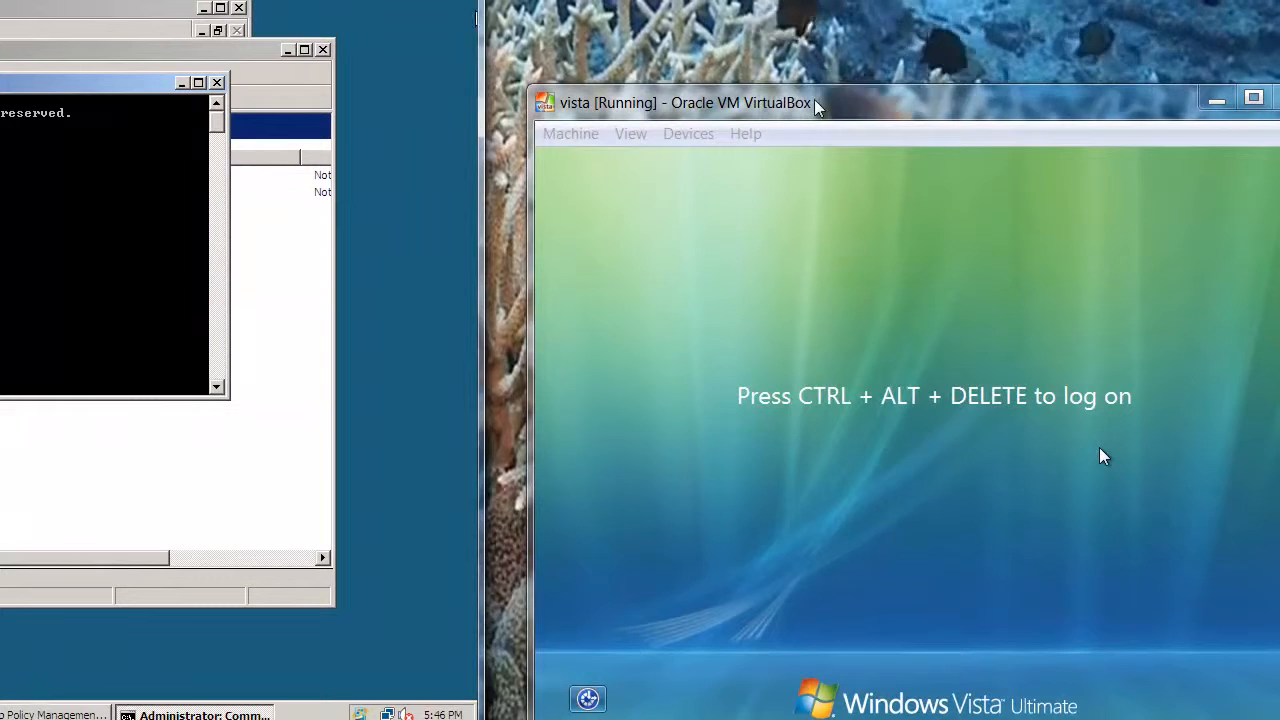
{"action": "left_click_drag", "start_coordinate": [815, 107], "coordinate": [828, 33]}
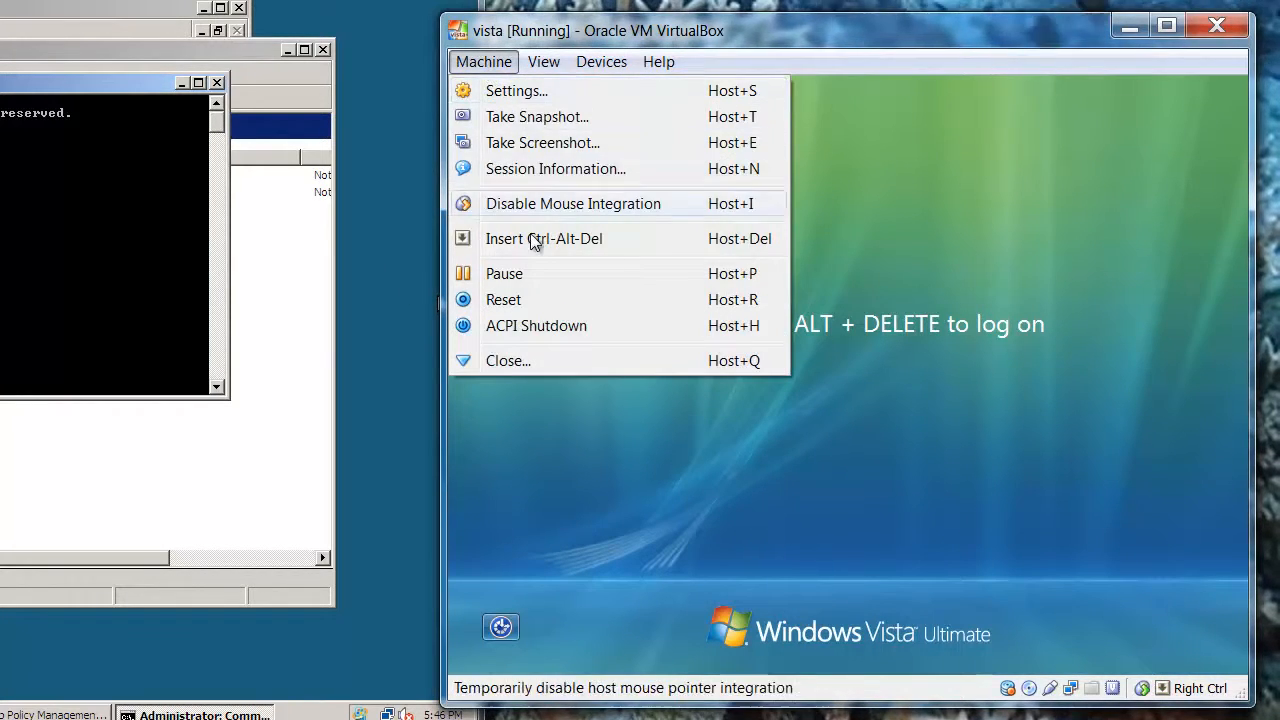
{"action": "left_click", "coordinate": [531, 238]}
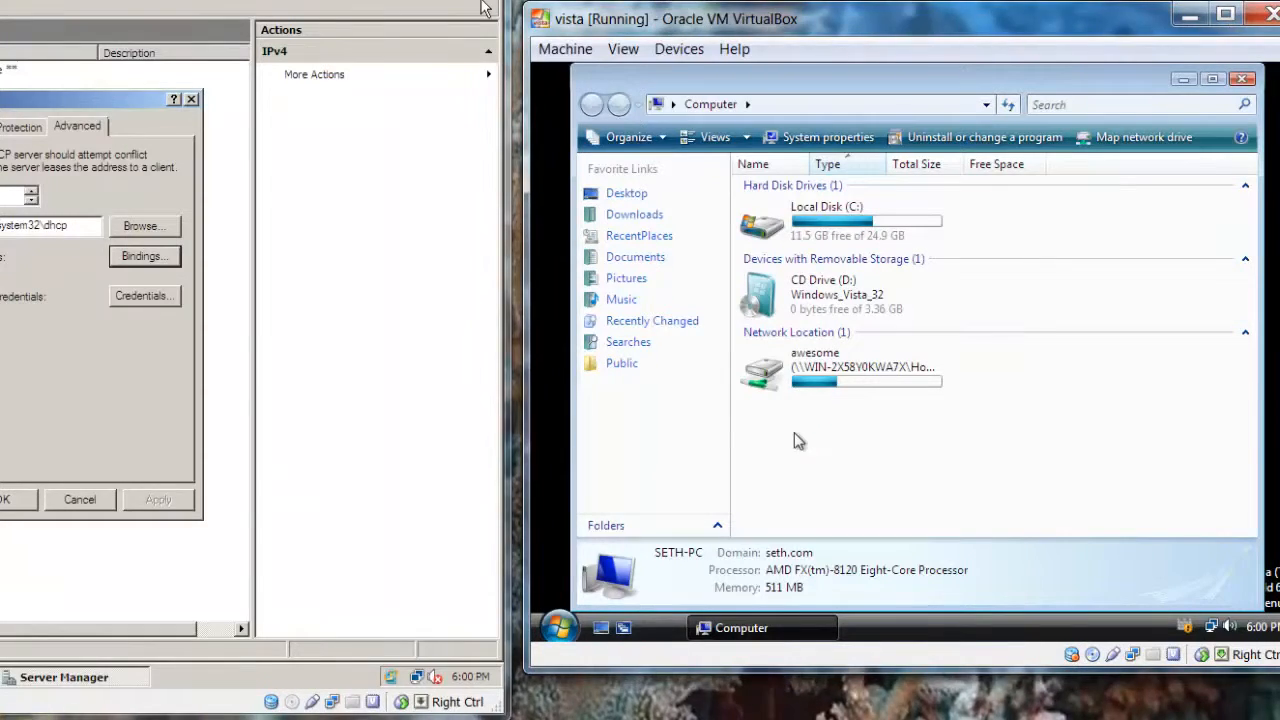
Check the Vista Start menu's entries, and search the Computer window for "control"
{"action": "left_click", "coordinate": [560, 627]}
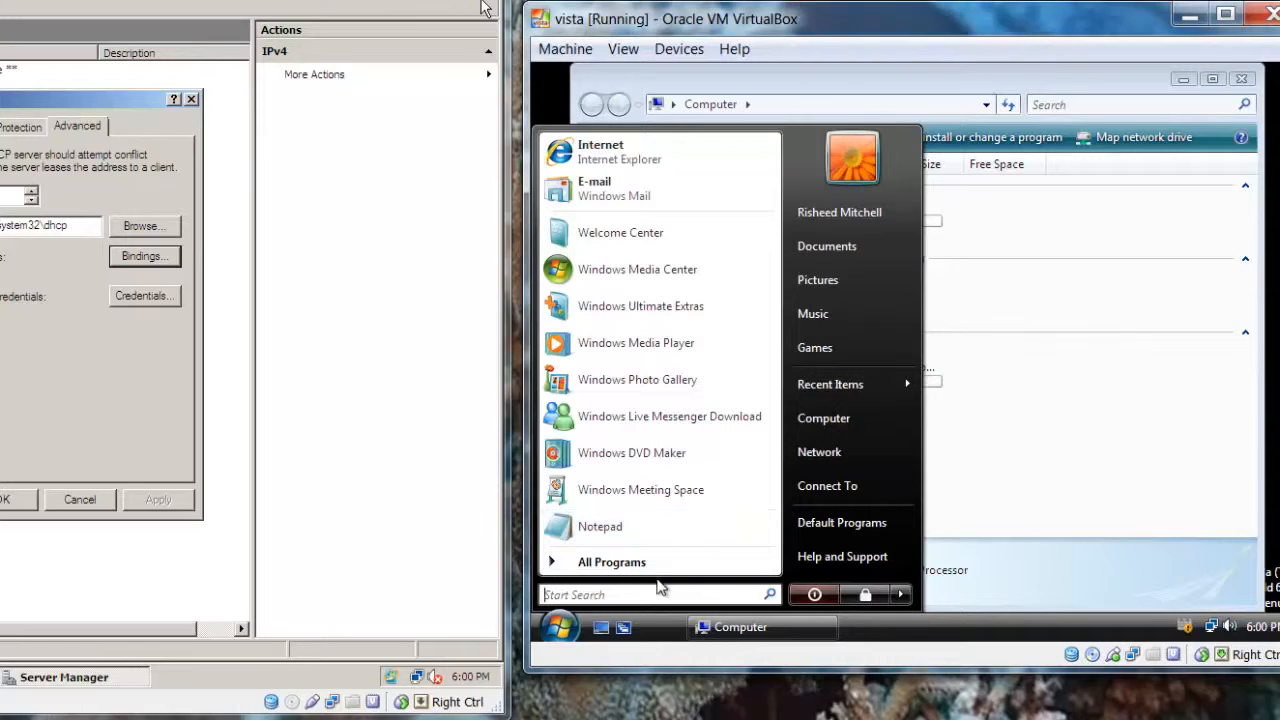
{"action": "left_click", "coordinate": [811, 416]}
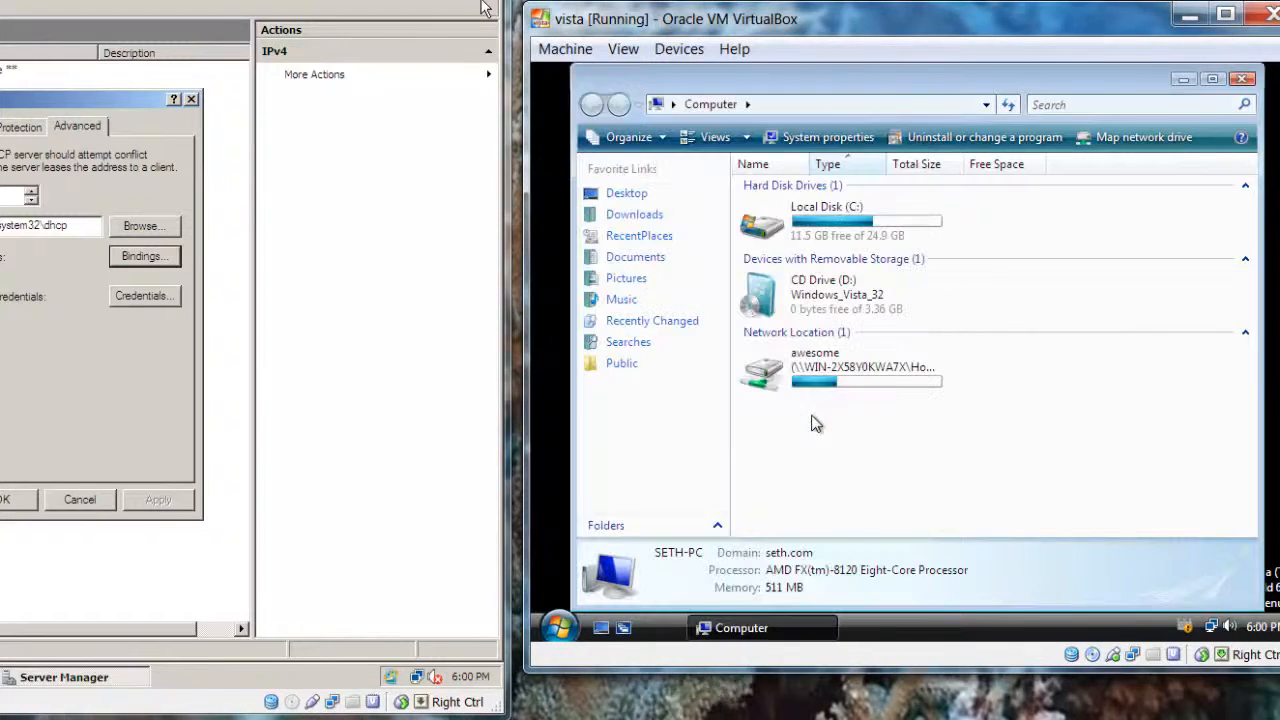
{"action": "left_click", "coordinate": [1185, 103]}
{"action": "type", "text": "con"}
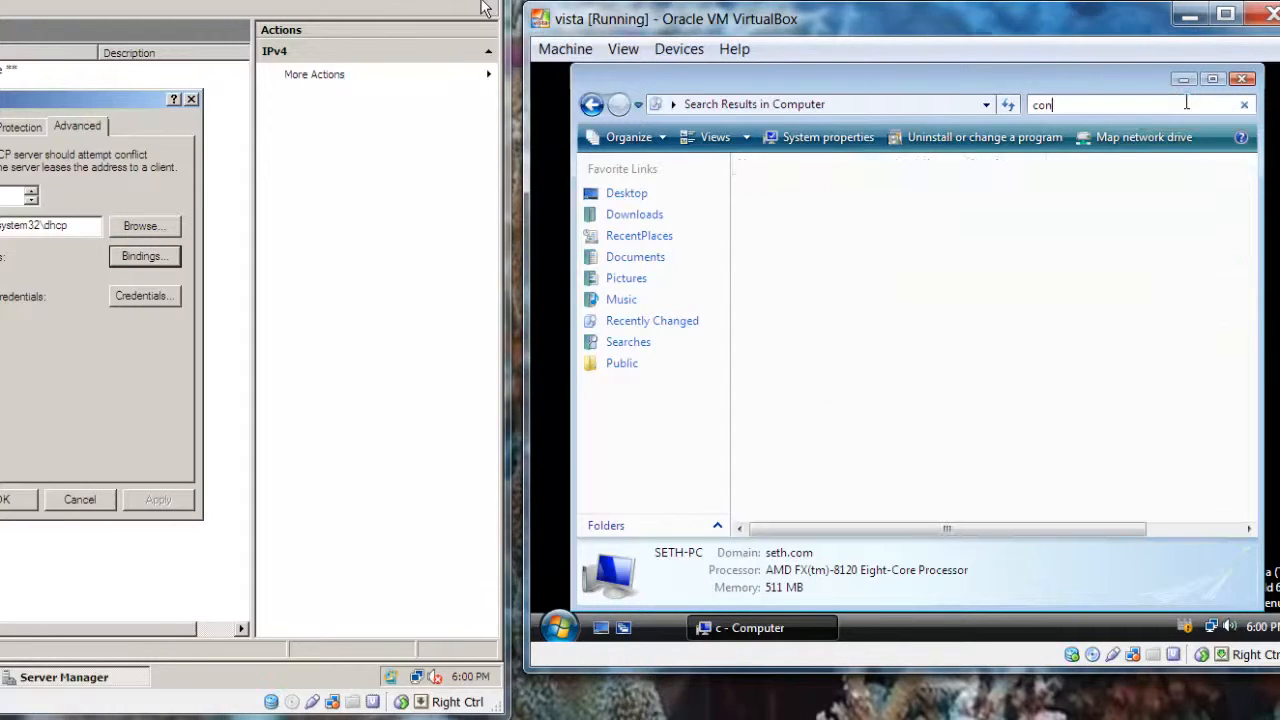
{"action": "type", "text": "trol"}
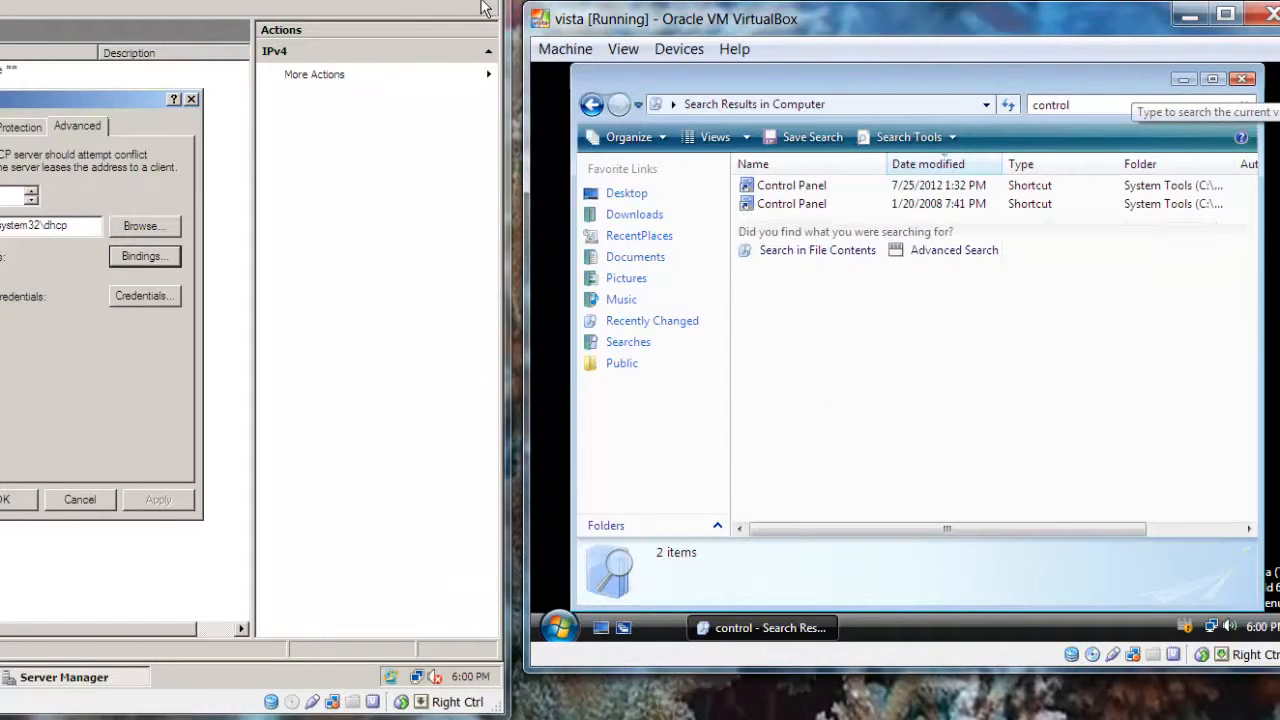
Try to open the Control Panel shortcut dated 7/25/2012, dismiss the resulting dialog and close the search window
{"action": "left_click", "coordinate": [941, 188]}
{"action": "double_click", "coordinate": [941, 188]}
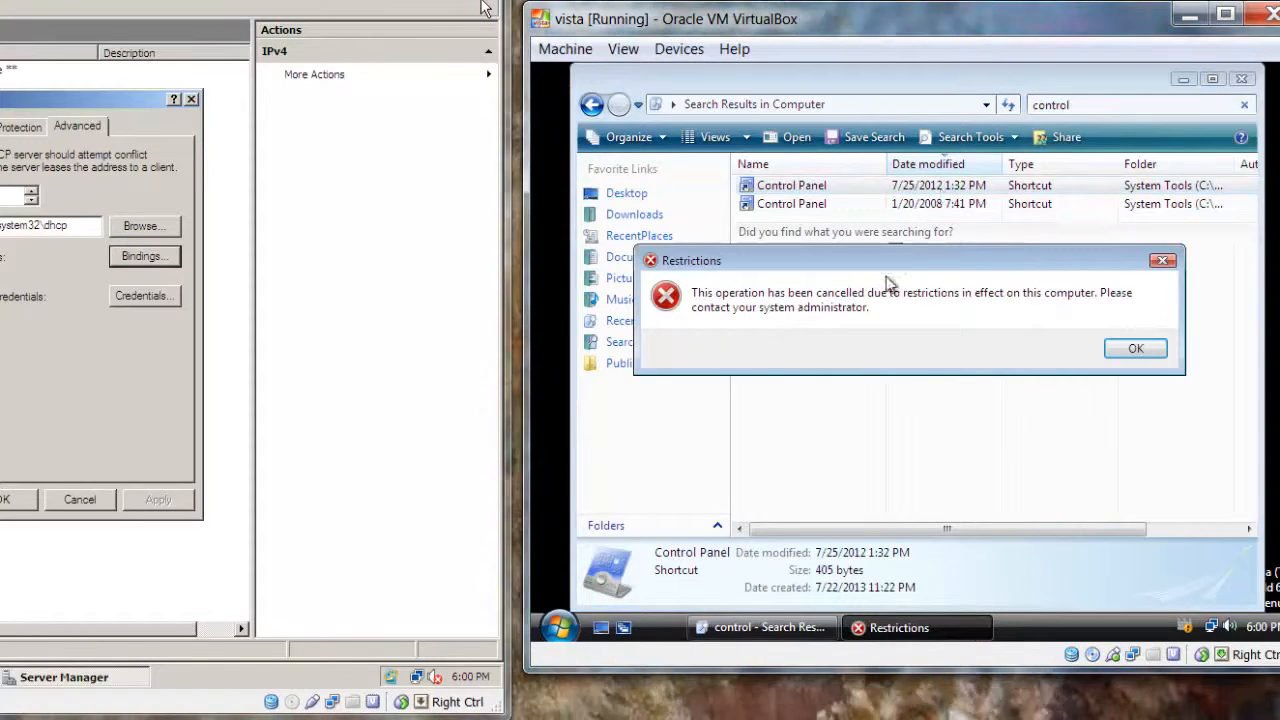
{"action": "left_click", "coordinate": [1136, 352]}
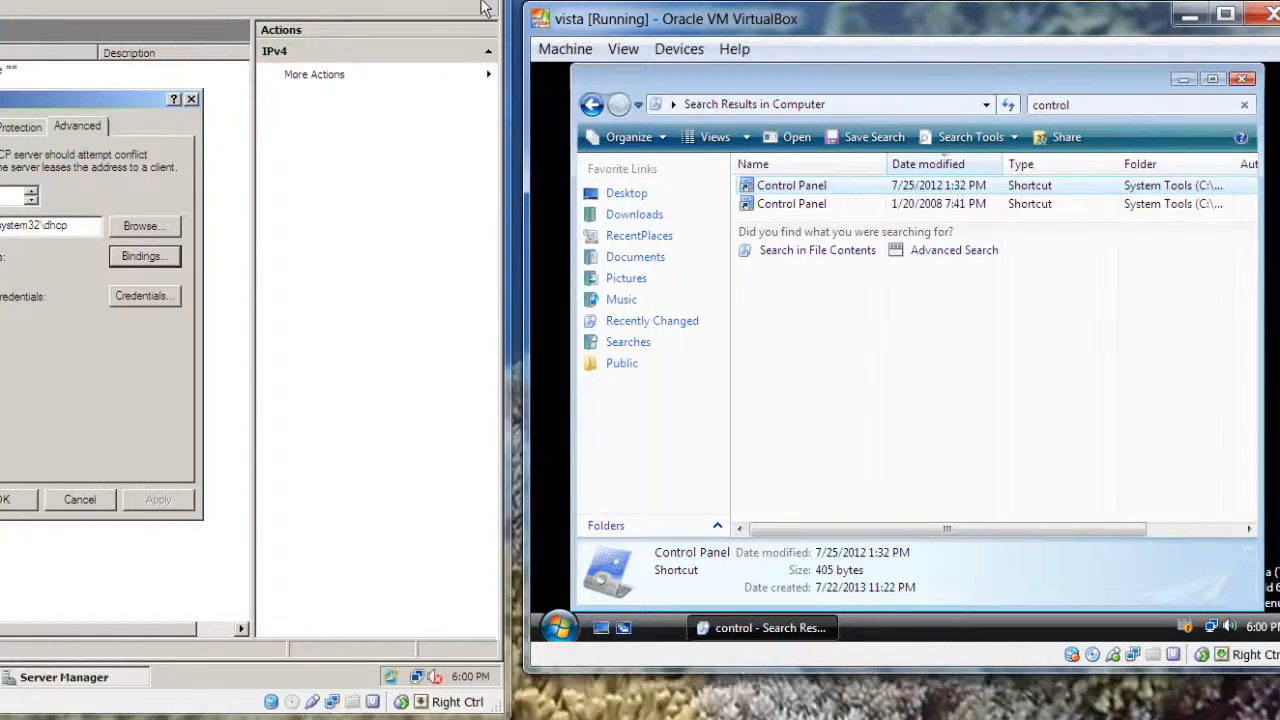
{"action": "left_click", "coordinate": [1245, 79]}
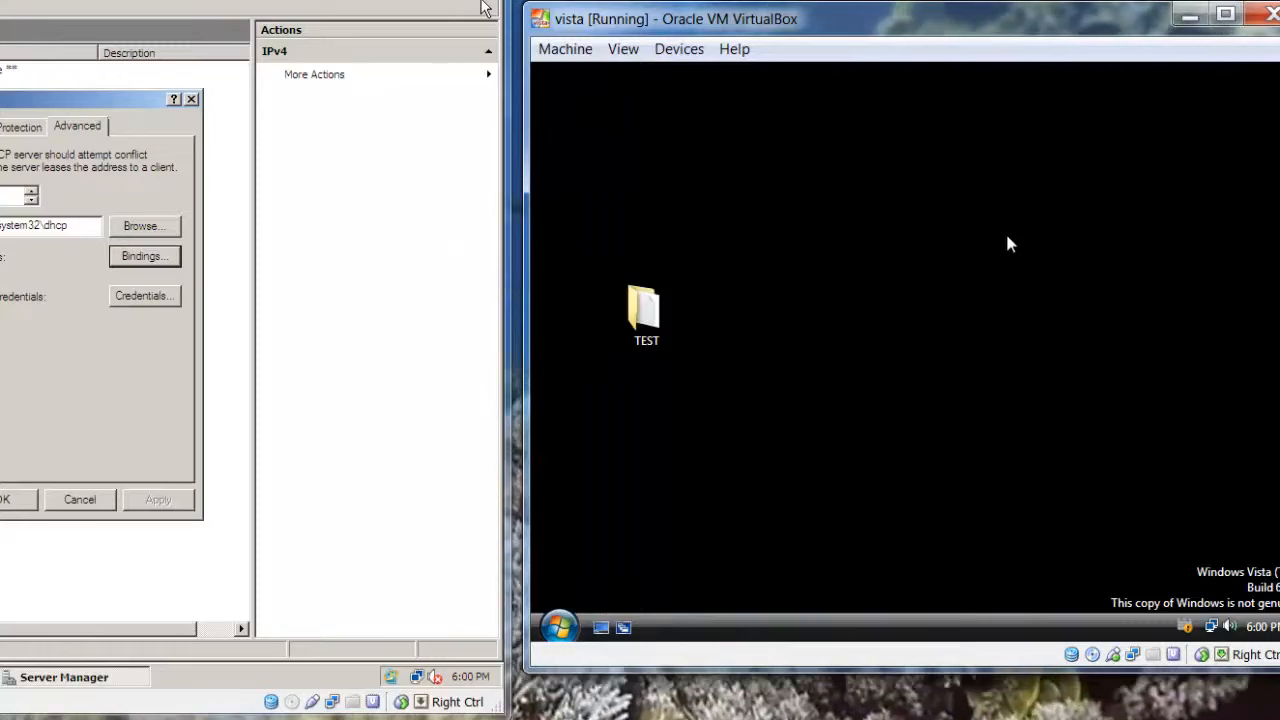
Move the Vista virtual machine's window so its whole desktop is in view, and refresh the desktop
{"action": "left_click_drag", "start_coordinate": [1052, 20], "coordinate": [760, 66]}
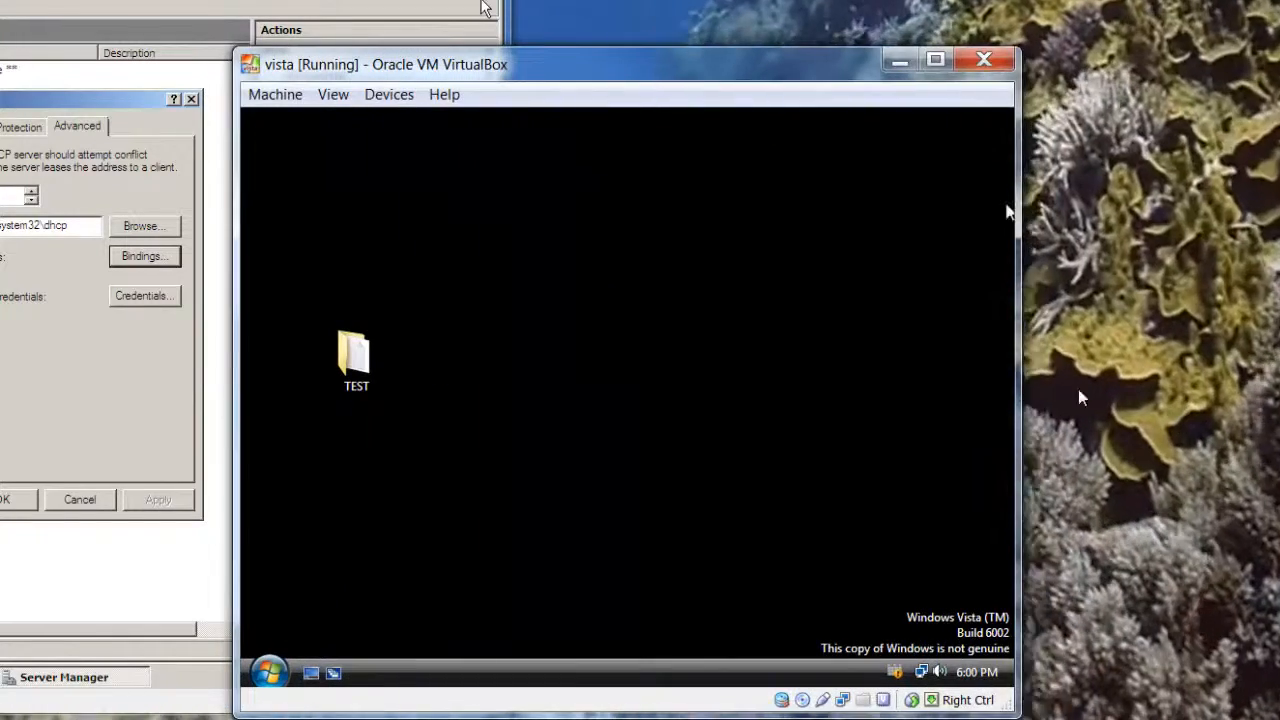
{"action": "right_click", "coordinate": [719, 451]}
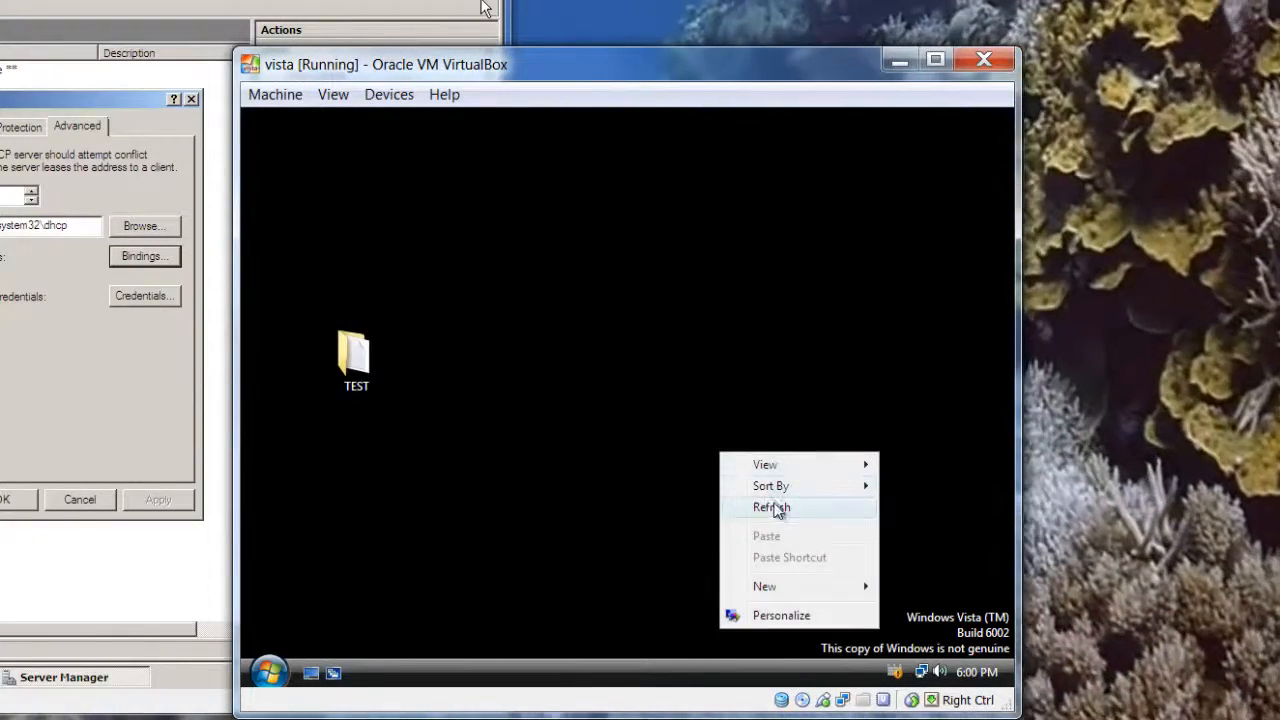
{"action": "left_click", "coordinate": [775, 510]}
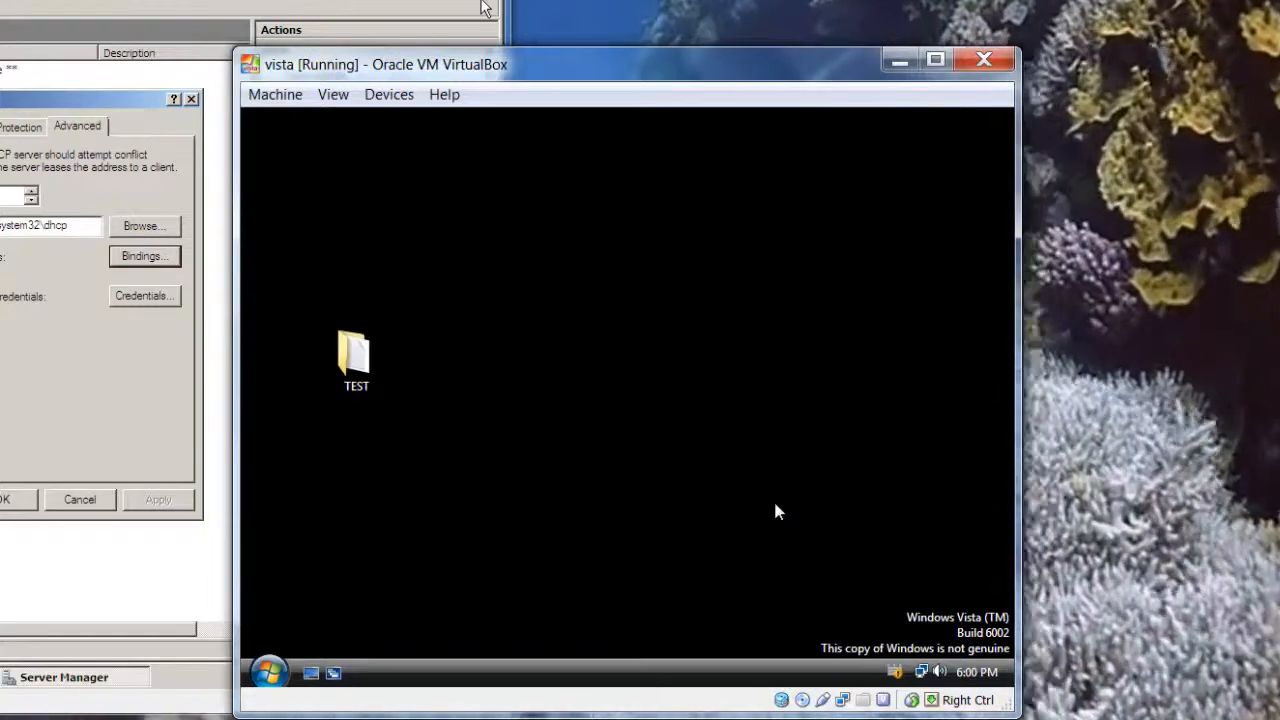